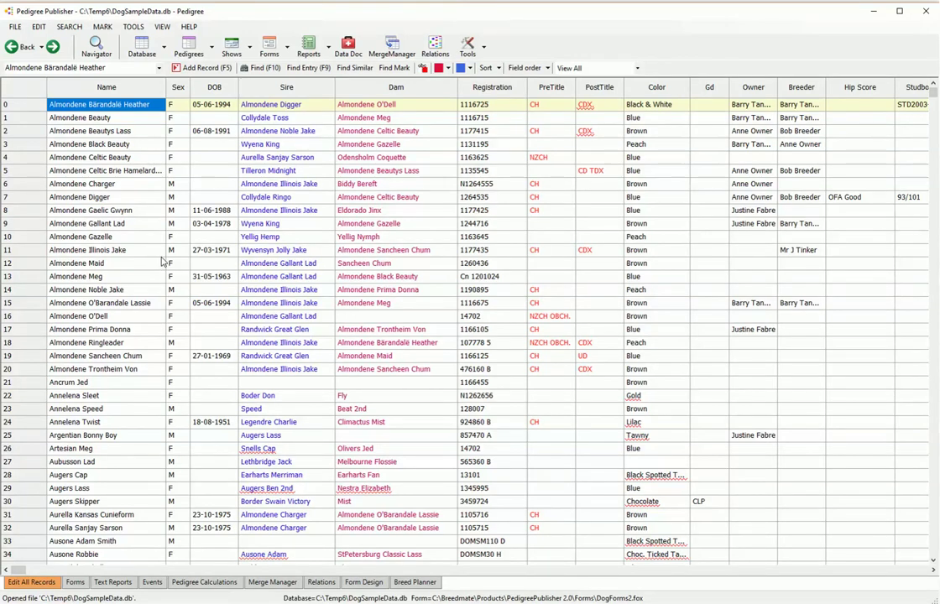
# - Look through the dog records in the database table, including the sire and dam details
pyautogui.moveTo(457, 174)
pyautogui.moveTo(312, 192)
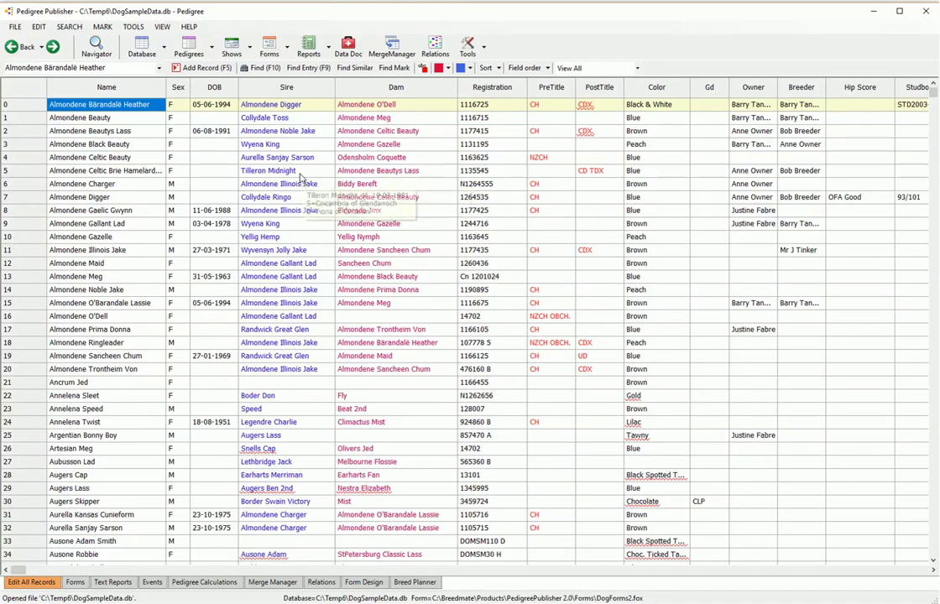
pyautogui.moveTo(298, 174)
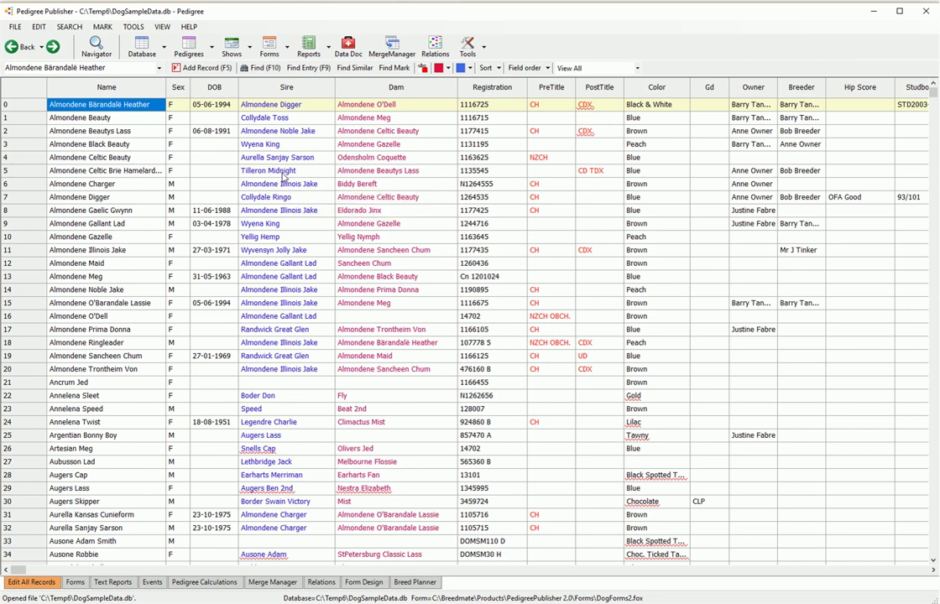
pyautogui.scroll(-17, 99, 168)
pyautogui.scroll(-1, 114, 188)
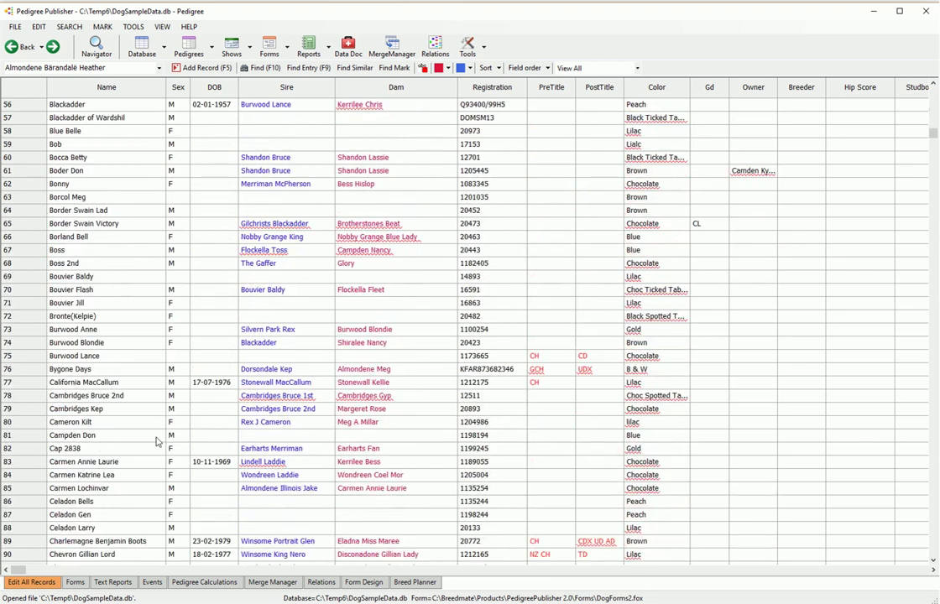
pyautogui.scroll(-12, 100, 377)
pyautogui.scroll(9, 103, 379)
pyautogui.scroll(18, 102, 375)
pyautogui.scroll(3, 102, 375)
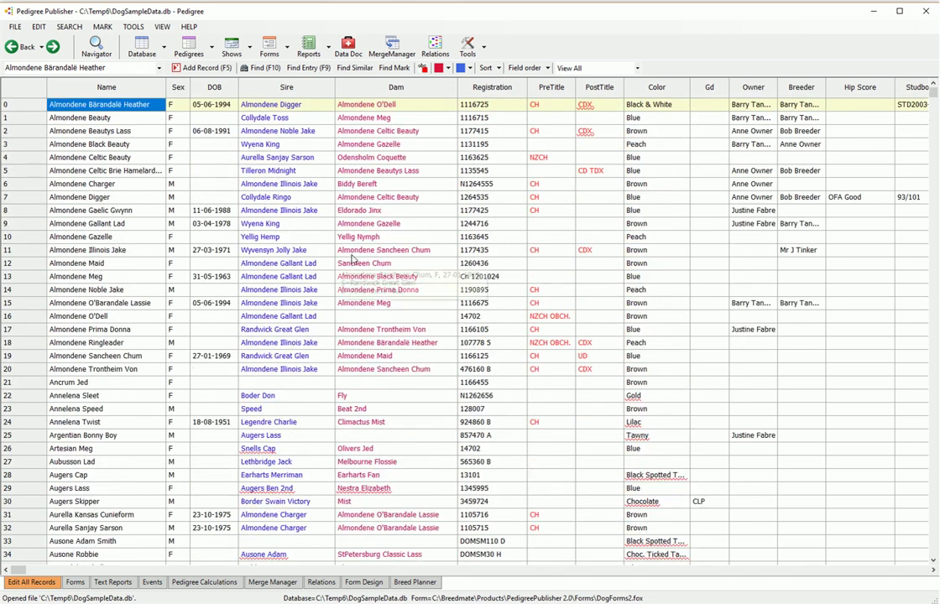
# - Open the inbreeding calculation for the dog Almondene Maid
pyautogui.click(100, 264)
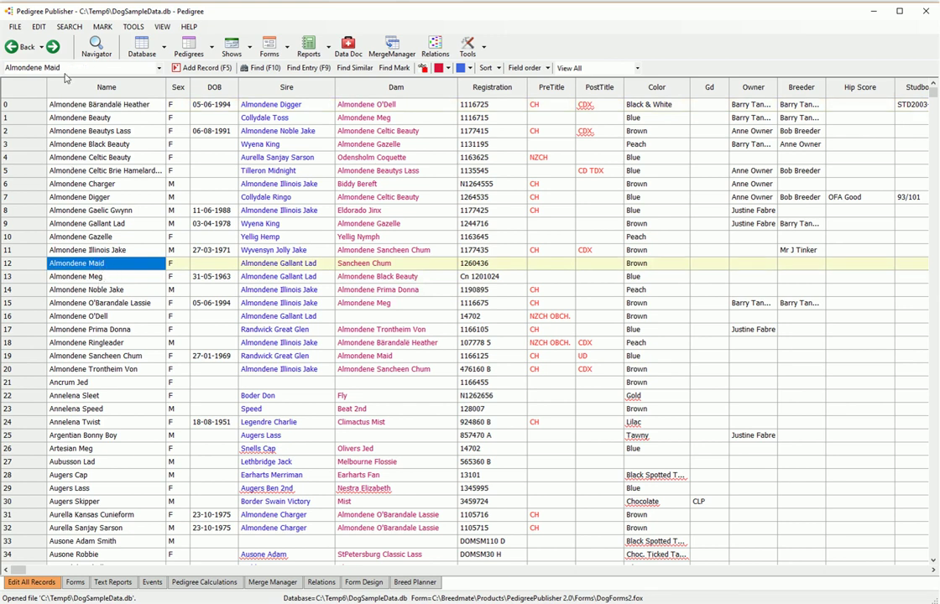
pyautogui.click(38, 27)
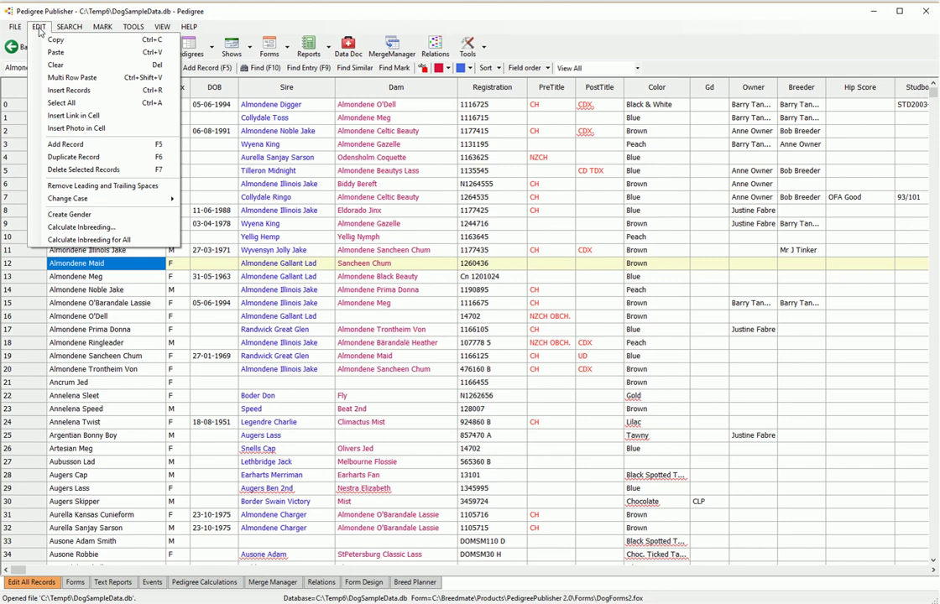
pyautogui.click(101, 227)
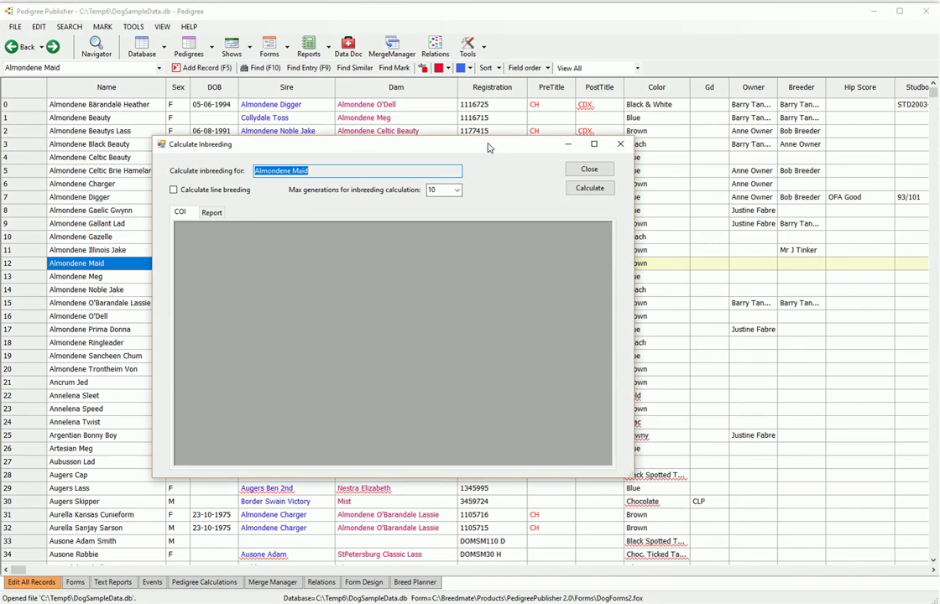
pyautogui.moveTo(490, 139); pyautogui.dragTo(458, 139)
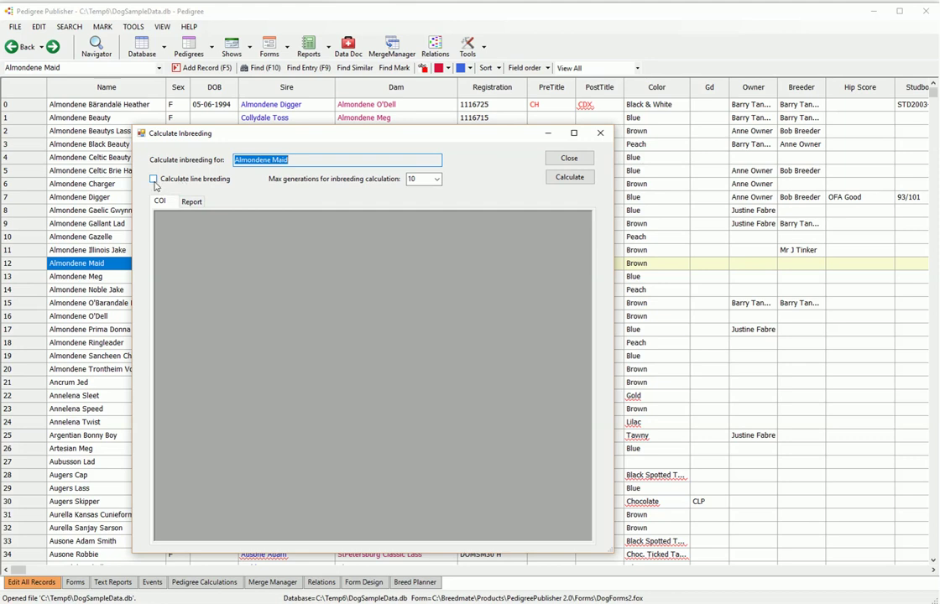
# - Calculate inbreeding for Almondene Maid with line breeding included and a maximum of 15 generations
pyautogui.click(154, 185)
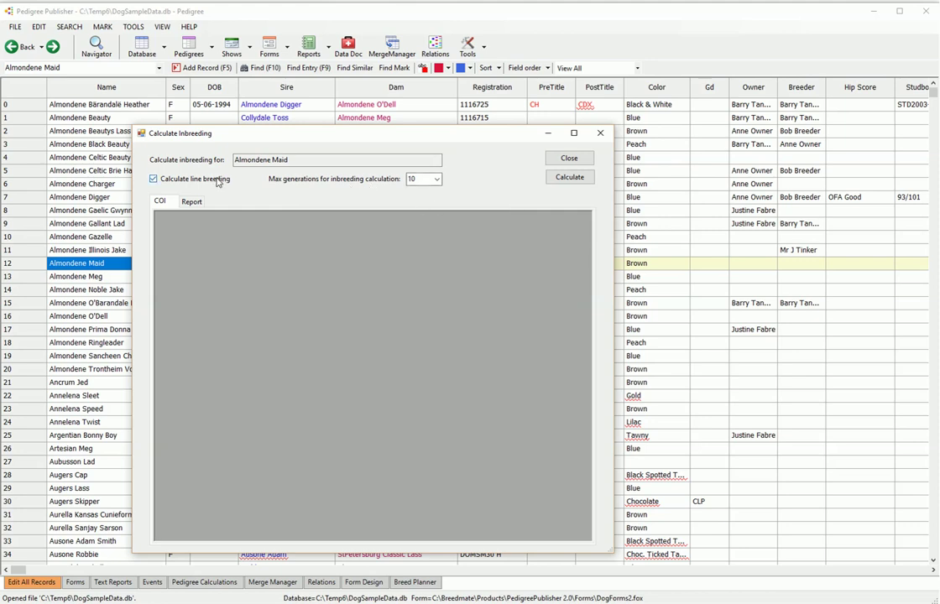
pyautogui.click(438, 179)
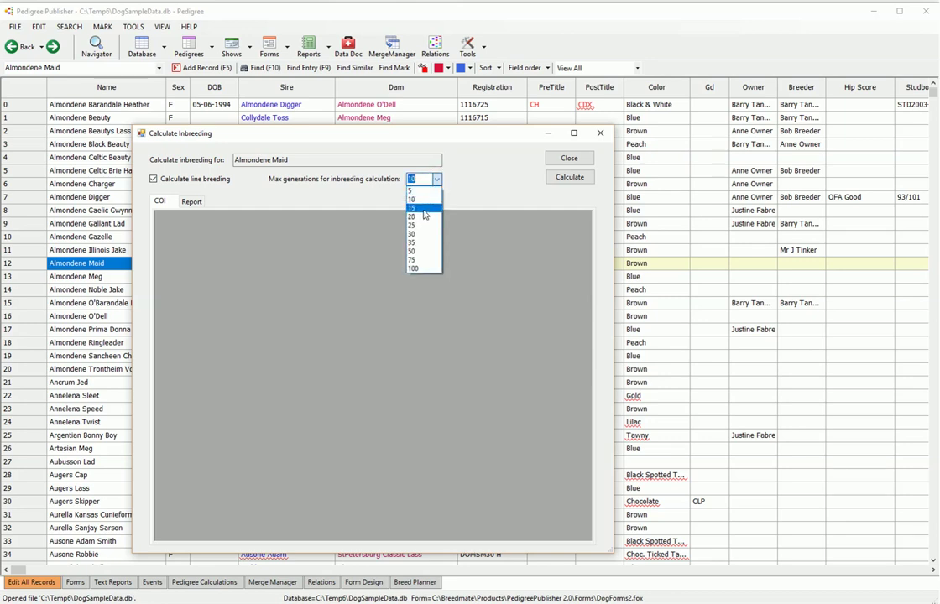
pyautogui.click(423, 209)
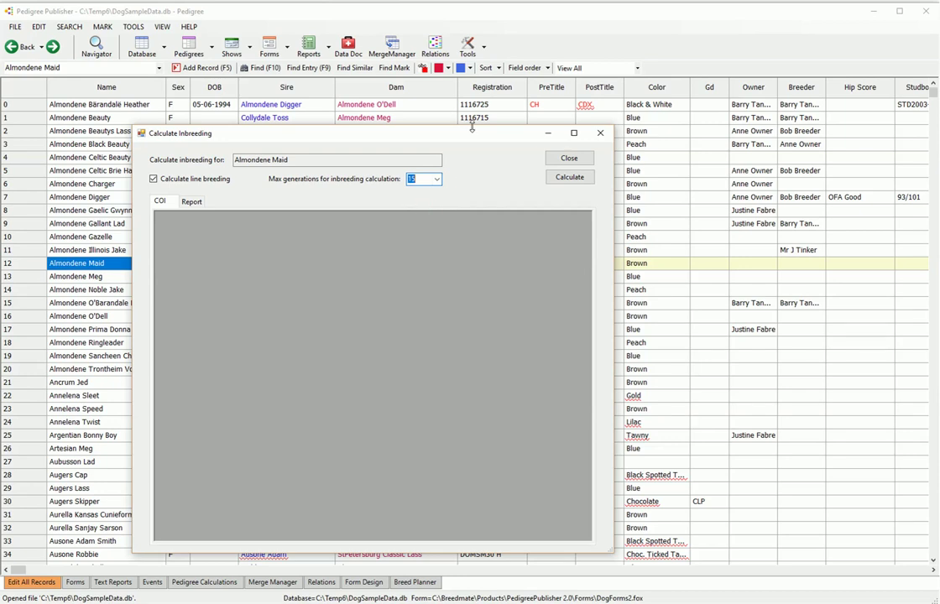
pyautogui.moveTo(486, 127); pyautogui.dragTo(486, 60)
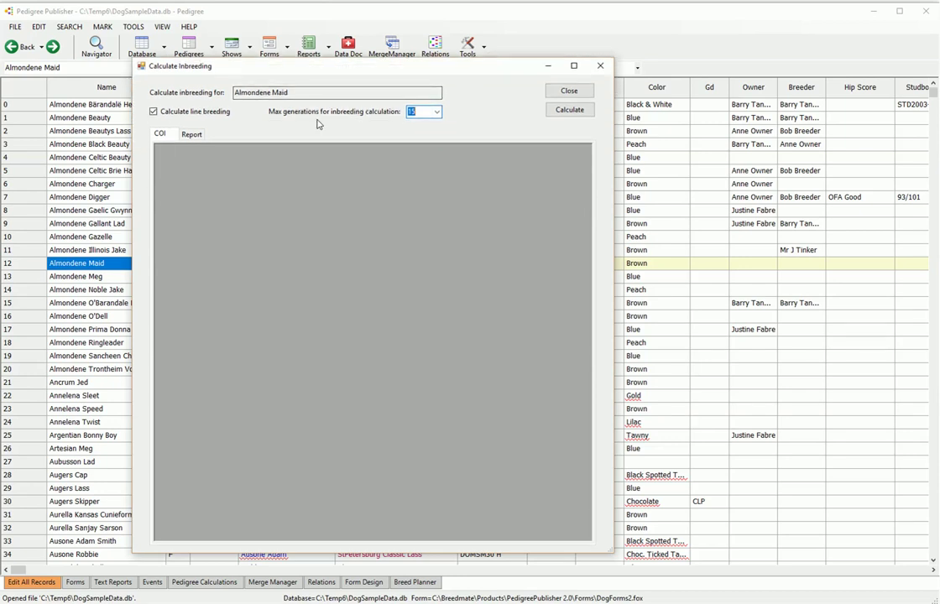
pyautogui.click(561, 110)
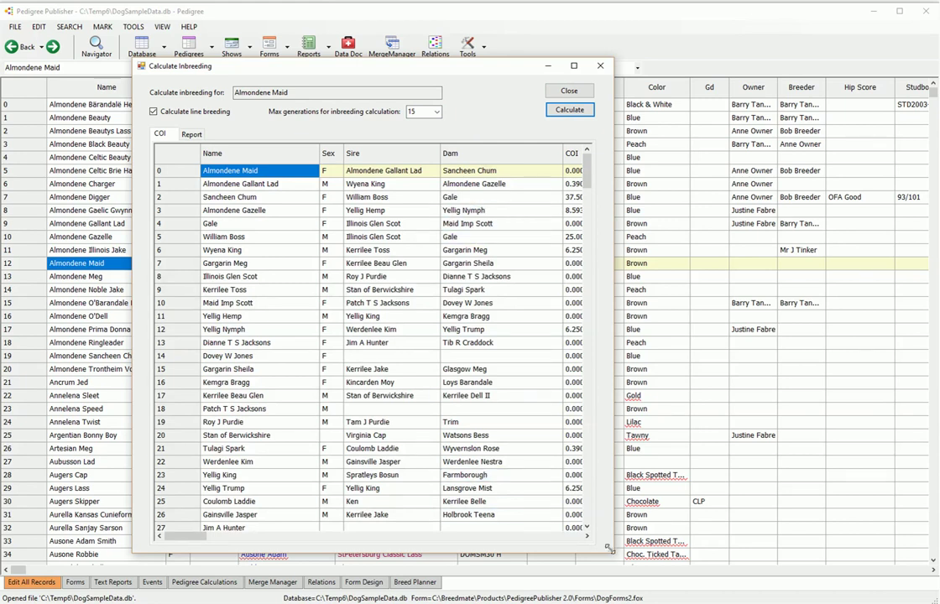
# - Widen the inbreeding results window and examine the percent of blood and COI values of Almondene Maid and her sire
pyautogui.moveTo(610, 549); pyautogui.dragTo(879, 564)
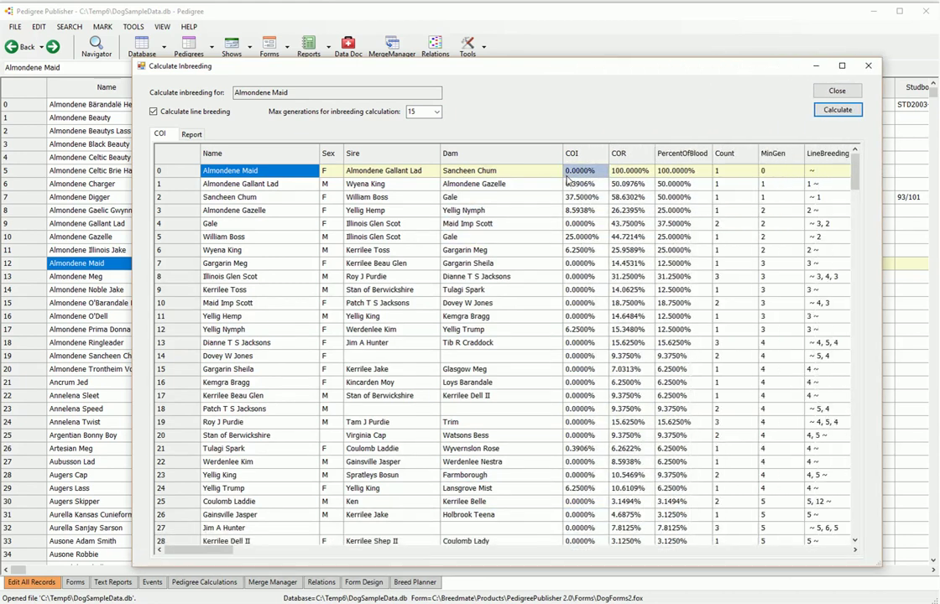
pyautogui.moveTo(483, 61); pyautogui.dragTo(388, 49)
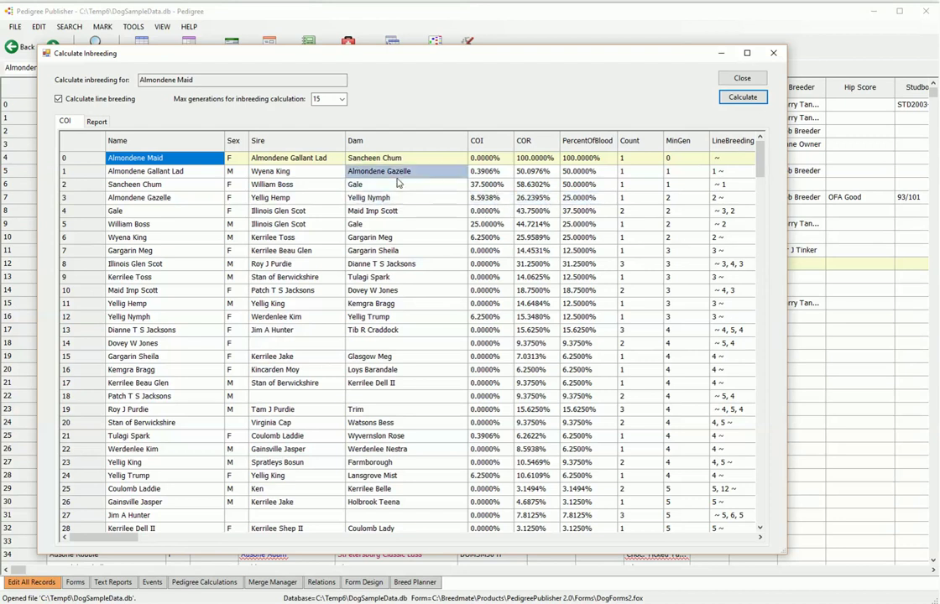
pyautogui.click(583, 174)
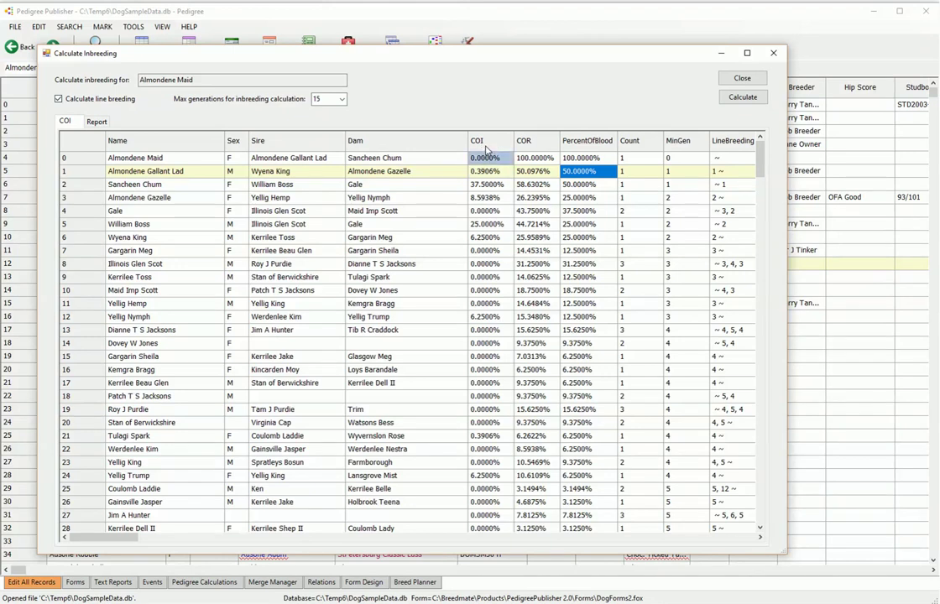
pyautogui.click(485, 159)
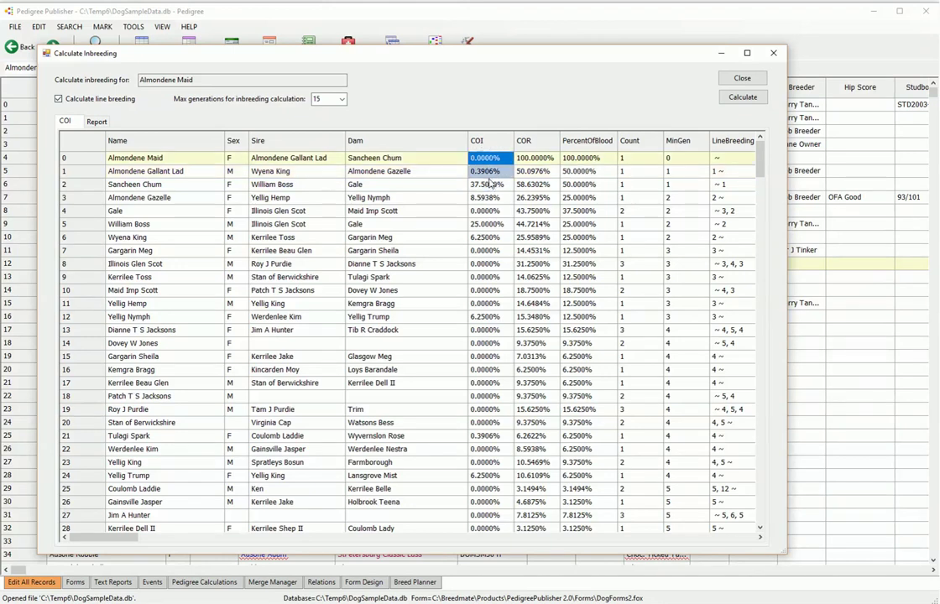
pyautogui.click(487, 172)
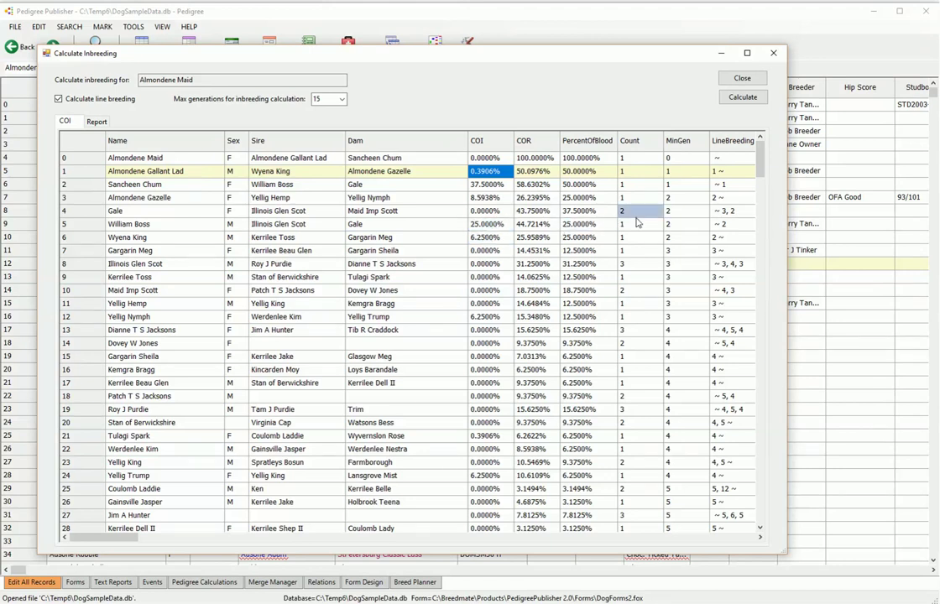
# - Widen the results to fit the whole LineBreeding column and examine the entries for the ancestors in row 44 and The Gaffer
pyautogui.moveTo(532, 64); pyautogui.dragTo(495, 58)
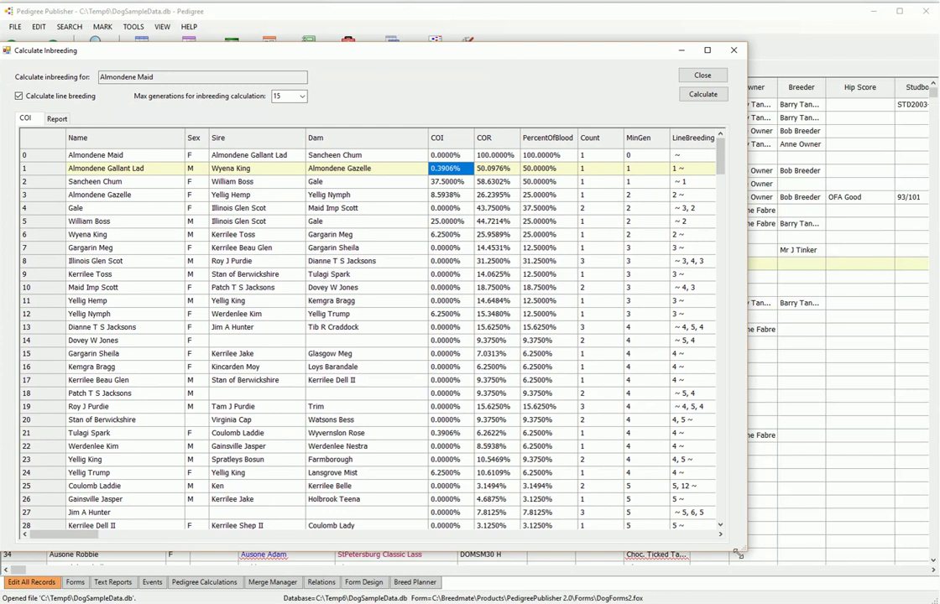
pyautogui.moveTo(742, 554); pyautogui.dragTo(873, 555)
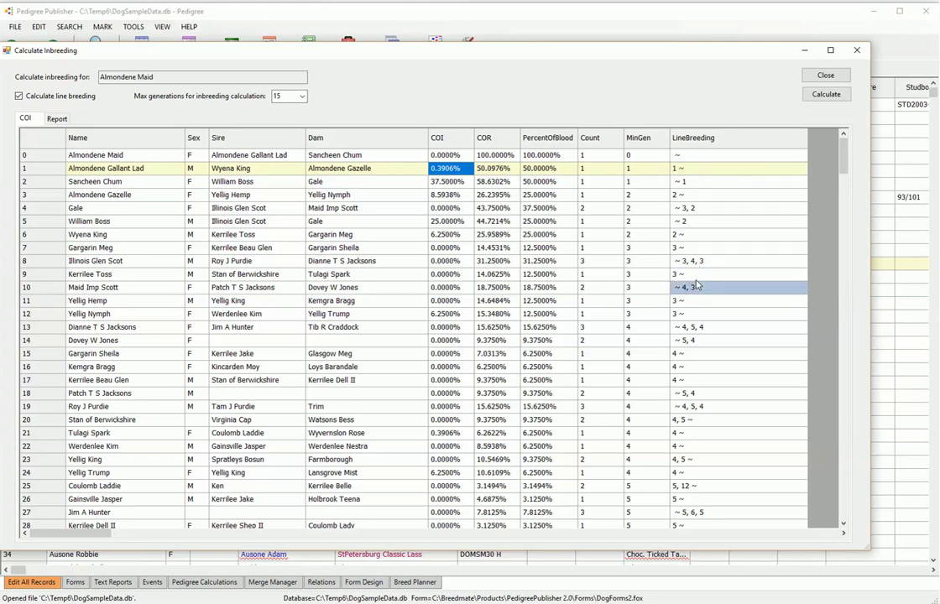
pyautogui.scroll(-5, 701, 335)
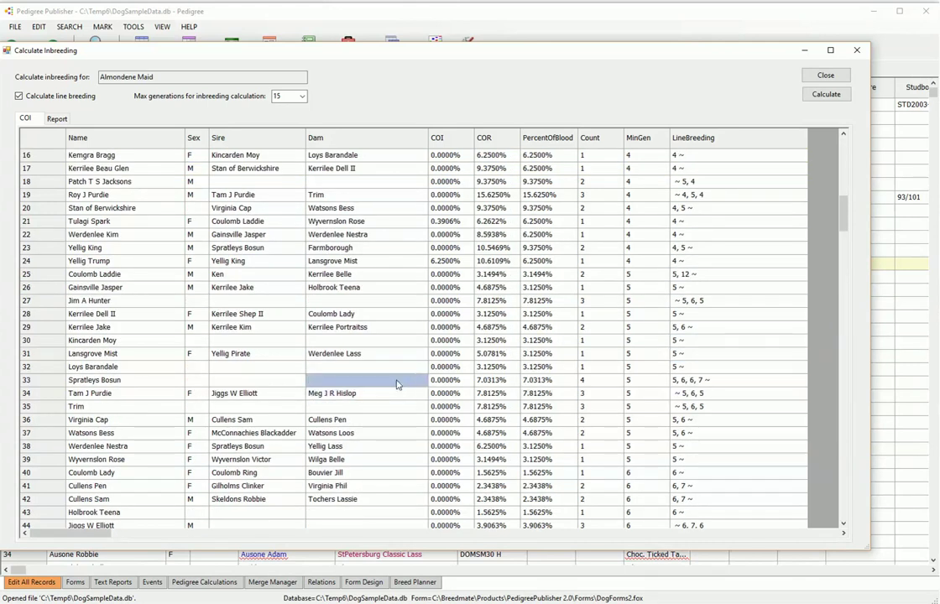
pyautogui.scroll(-5, 264, 393)
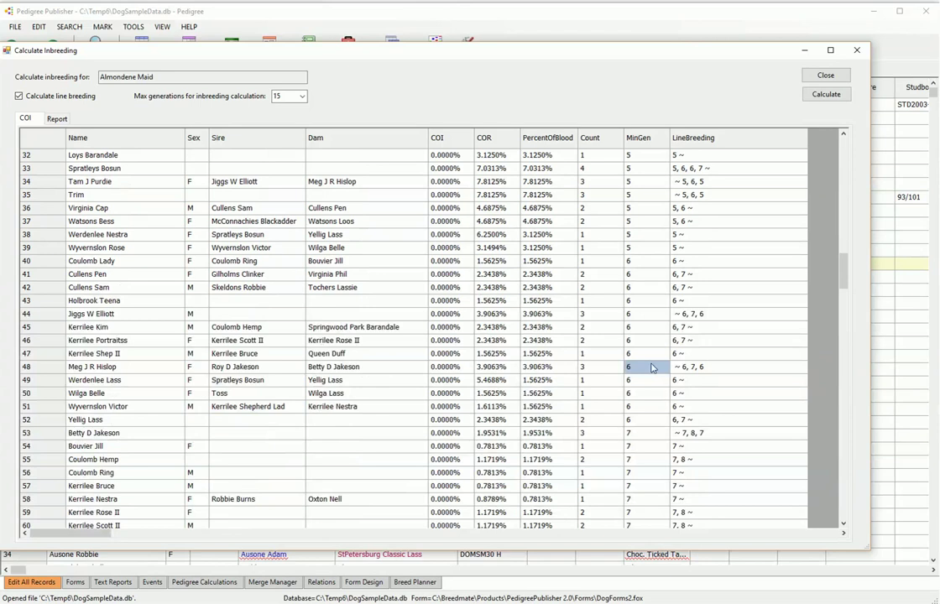
pyautogui.click(117, 317)
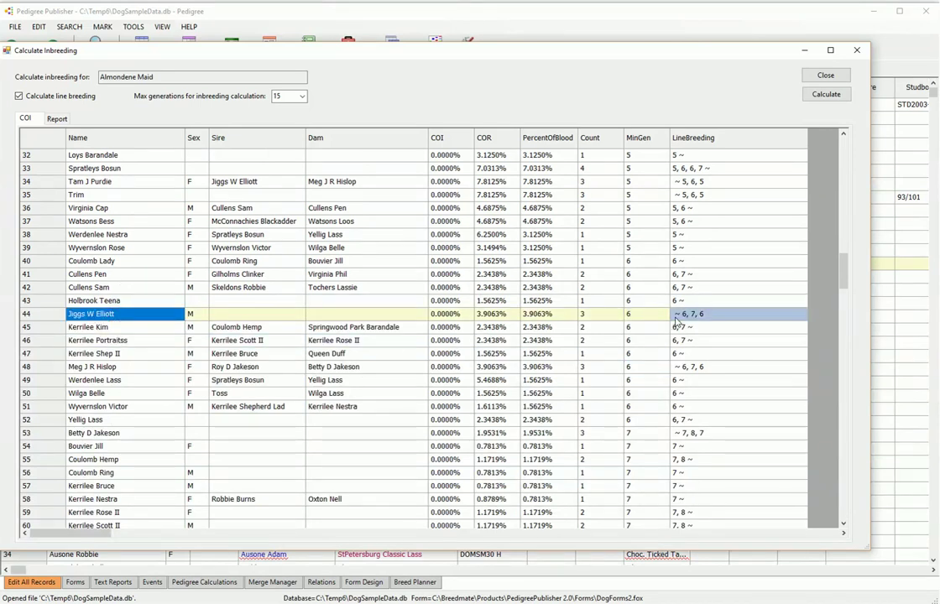
pyautogui.scroll(-6, 709, 407)
pyautogui.scroll(-12, 709, 407)
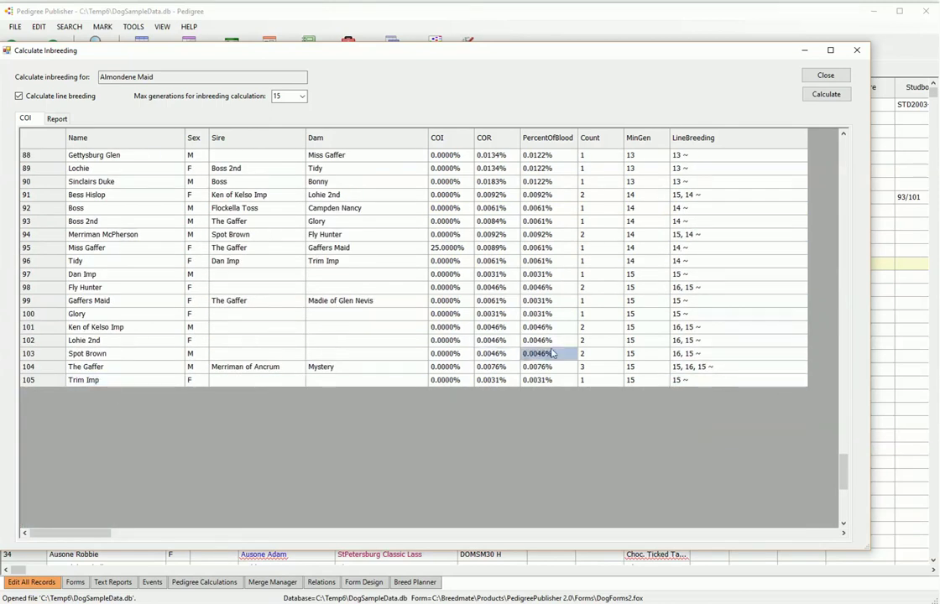
pyautogui.click(92, 366)
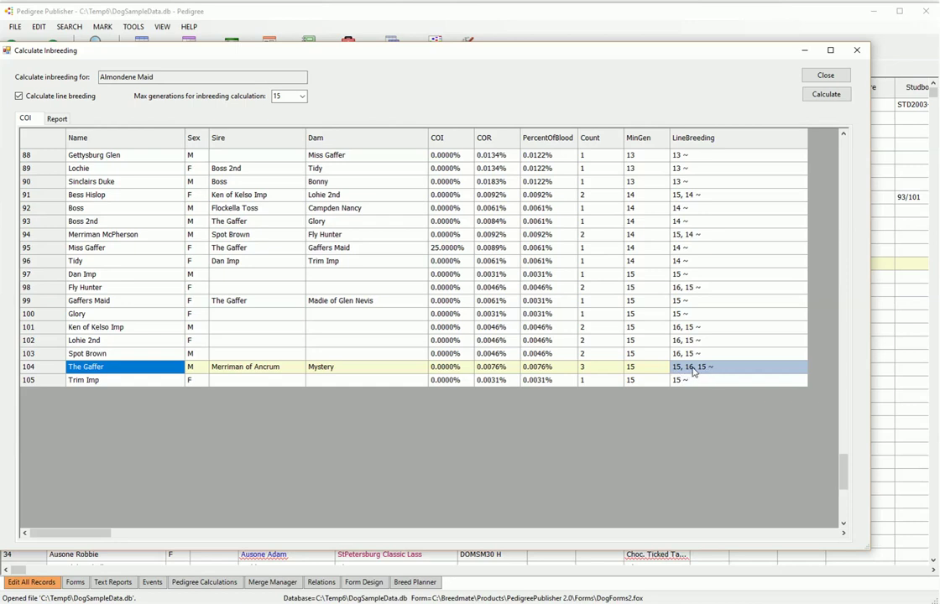
# - Examine the count and line breeding generations of the ancestor in row 72
pyautogui.scroll(8, 693, 372)
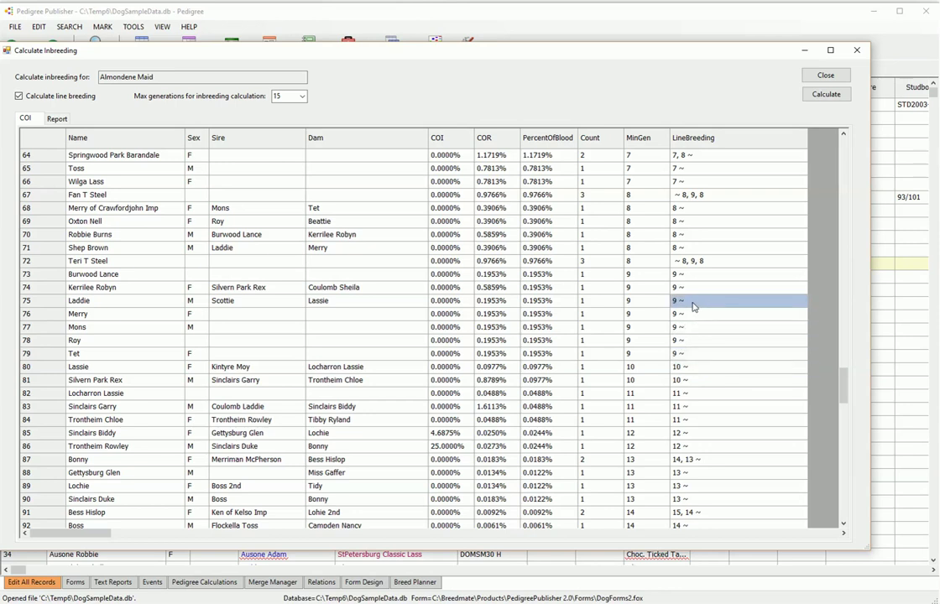
pyautogui.click(131, 267)
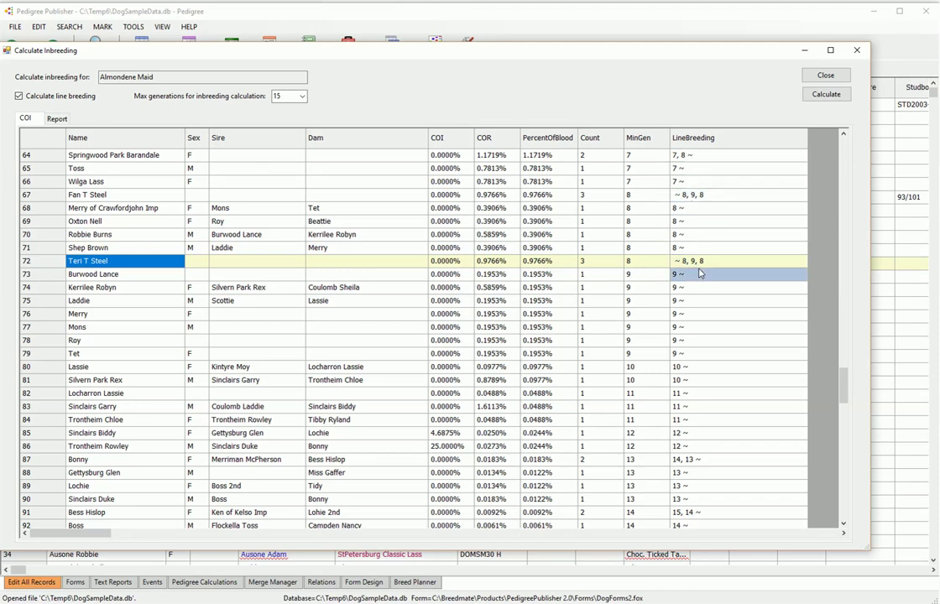
pyautogui.scroll(1, 660, 297)
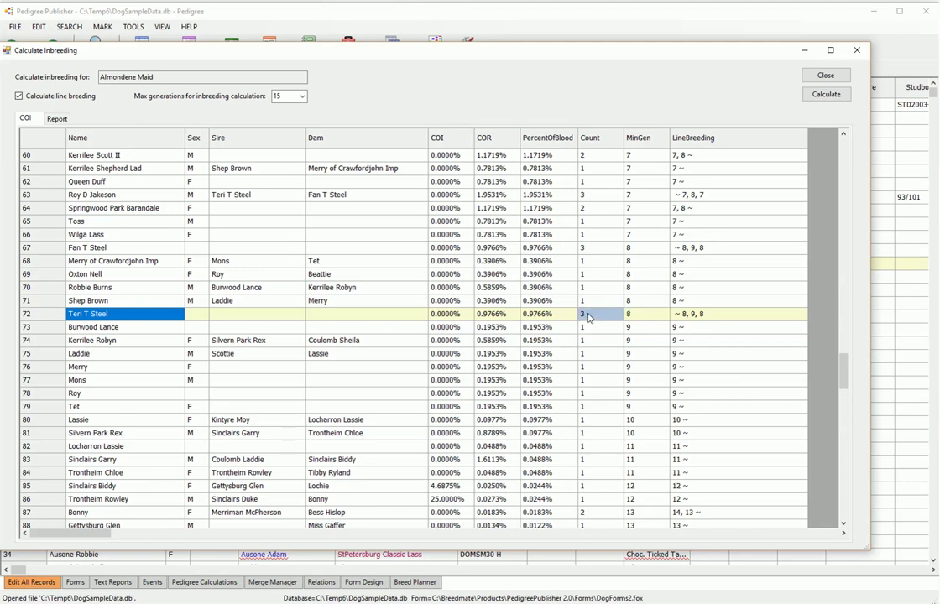
pyautogui.scroll(2, 589, 317)
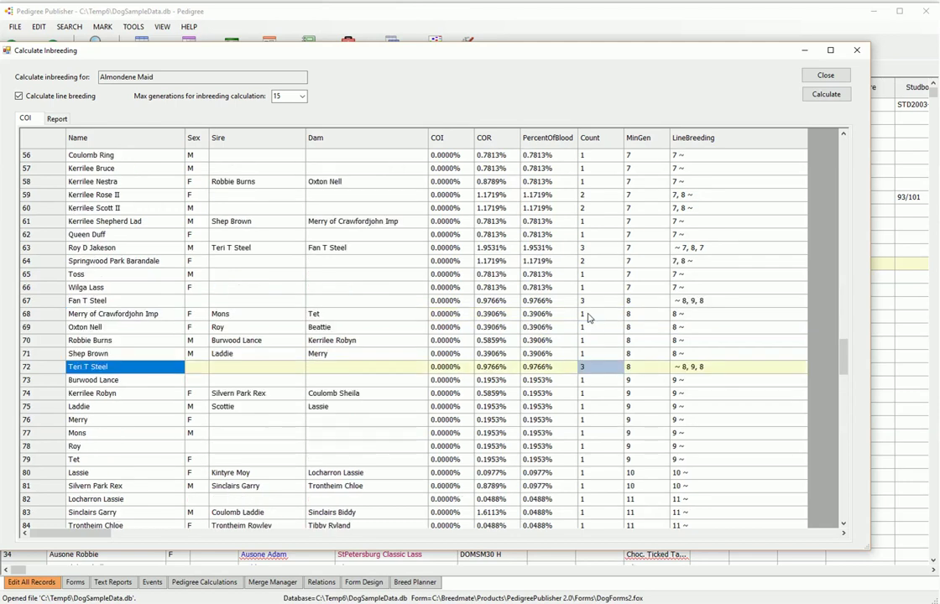
# - Compare the PercentOfBlood values of Almondene Gallant Lad, Sancheen Chum, Almondene Gazelle and Gale
pyautogui.scroll(18, 589, 318)
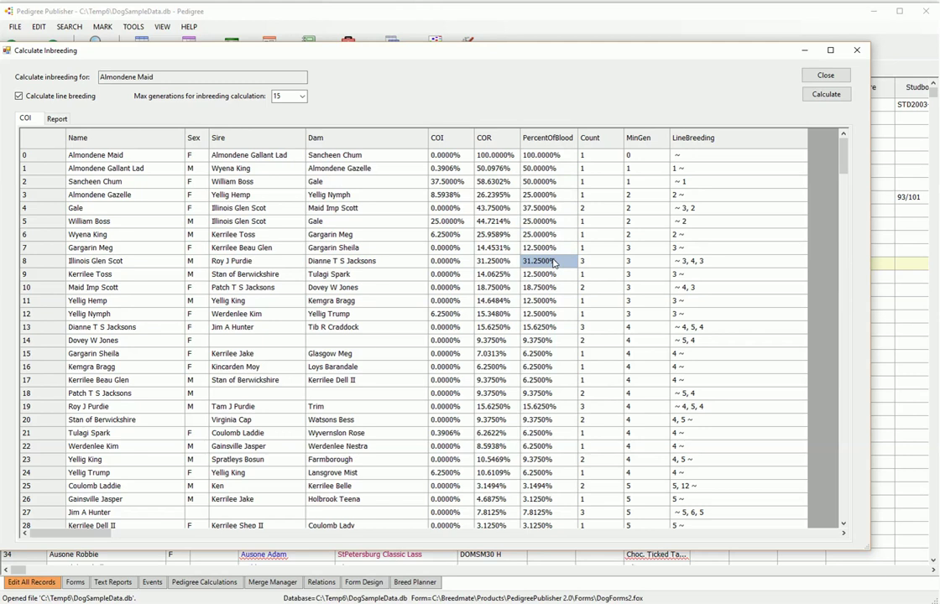
pyautogui.scroll(-18, 553, 263)
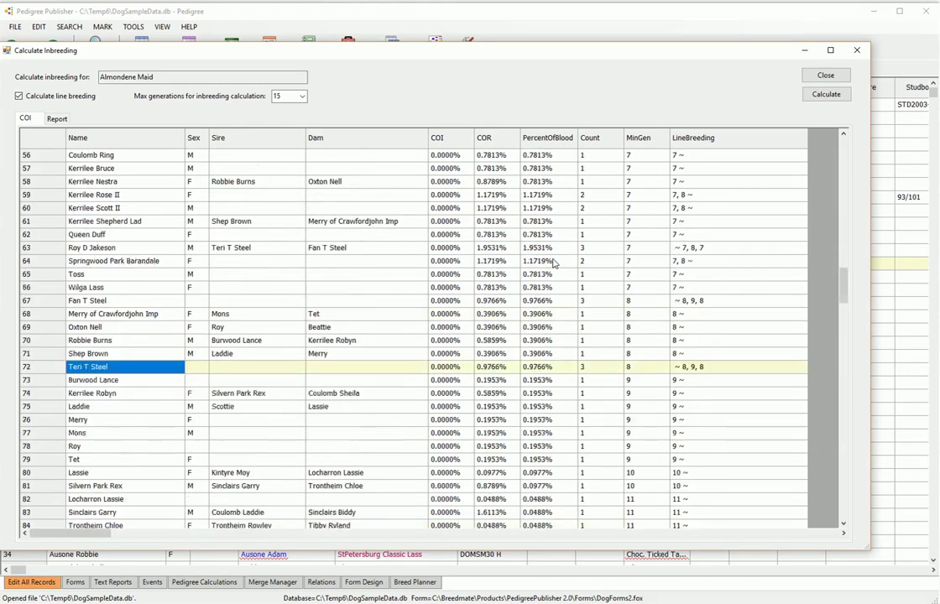
pyautogui.scroll(18, 554, 263)
pyautogui.click(560, 181)
pyautogui.click(565, 170)
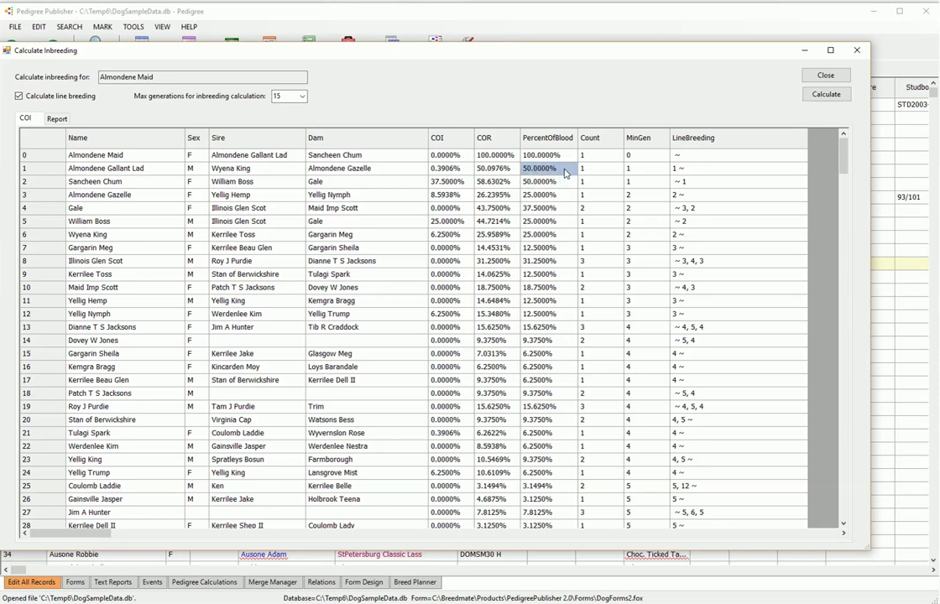
pyautogui.click(560, 182)
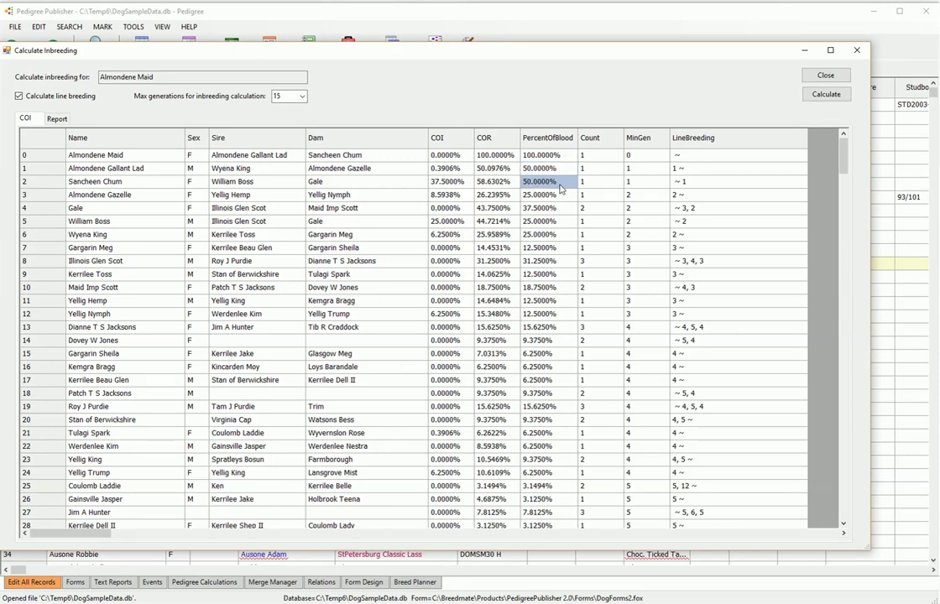
pyautogui.click(559, 196)
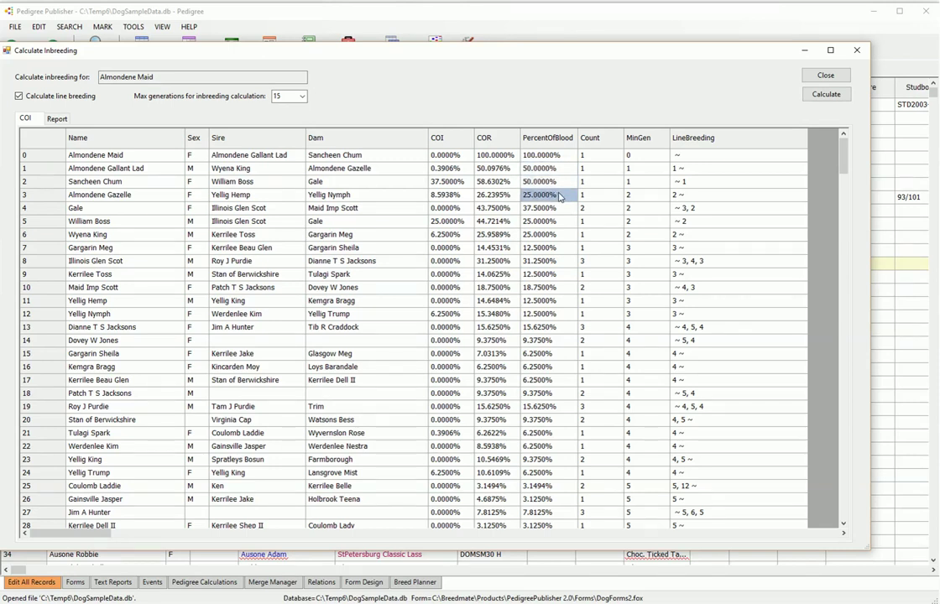
pyautogui.click(556, 208)
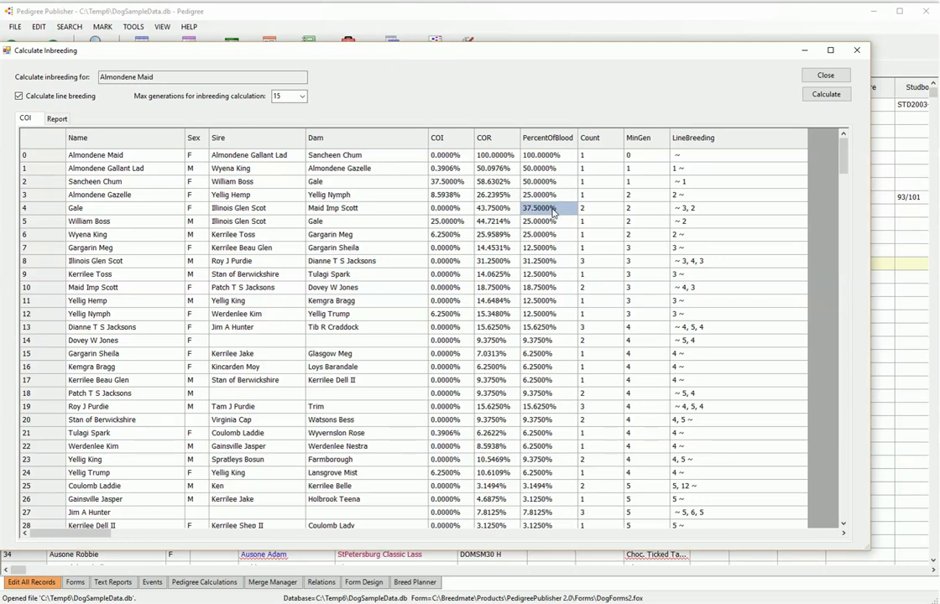
# - Compare Gale's PercentOfBlood value with the COR column in the inbreeding results
pyautogui.moveTo(553, 211)
pyautogui.mouseDown()
pyautogui.moveTo(256, 209)
pyautogui.moveTo(545, 209)
pyautogui.mouseUp()
pyautogui.moveTo(538, 212); pyautogui.dragTo(558, 147)
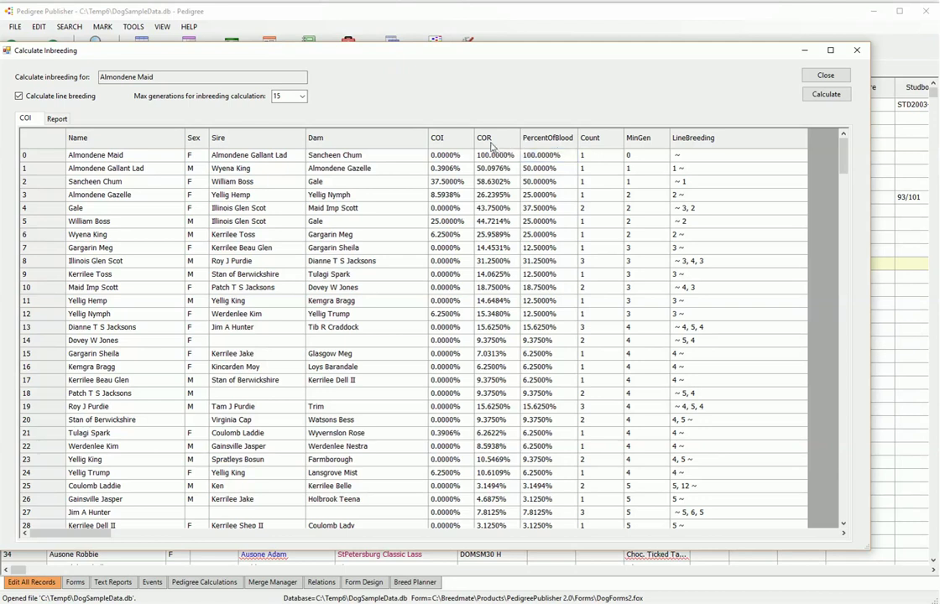
pyautogui.click(585, 316)
# - Show the text report of the inbreeding calculation and examine its AVK line
pyautogui.click(57, 119)
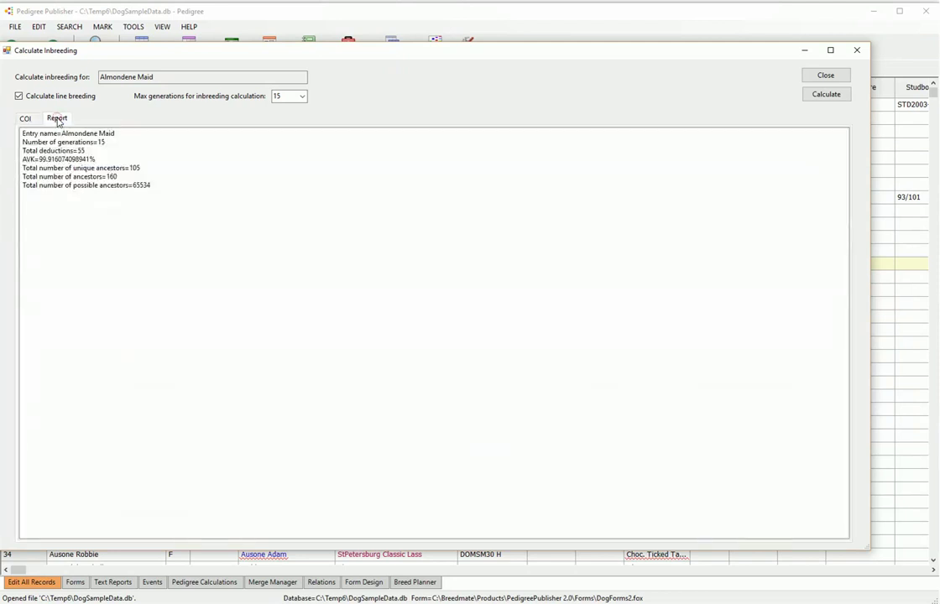
pyautogui.moveTo(156, 186); pyautogui.dragTo(88, 184)
pyautogui.hotkey('ctrl', 'a')
pyautogui.click(148, 204)
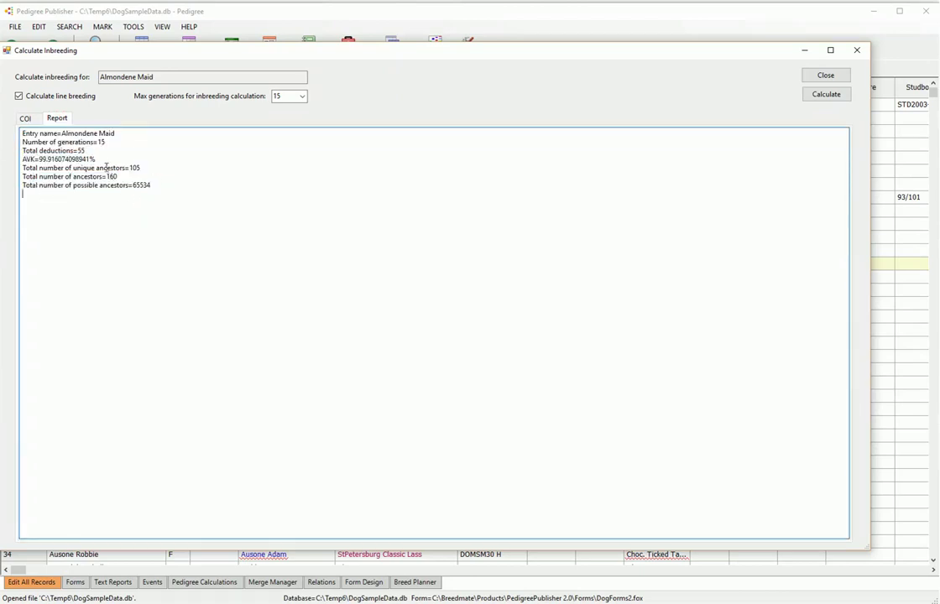
pyautogui.moveTo(102, 160); pyautogui.dragTo(22, 159)
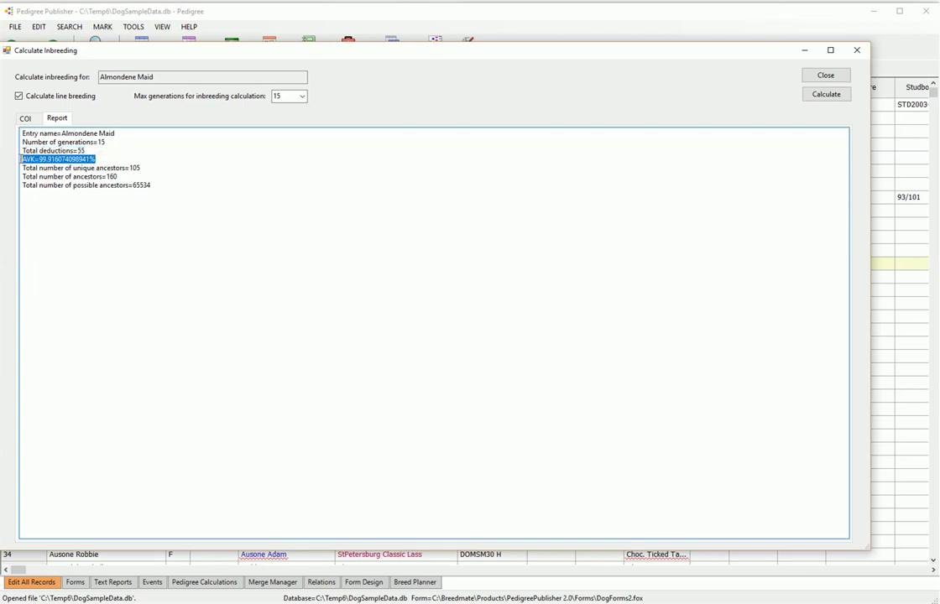
pyautogui.click(64, 184)
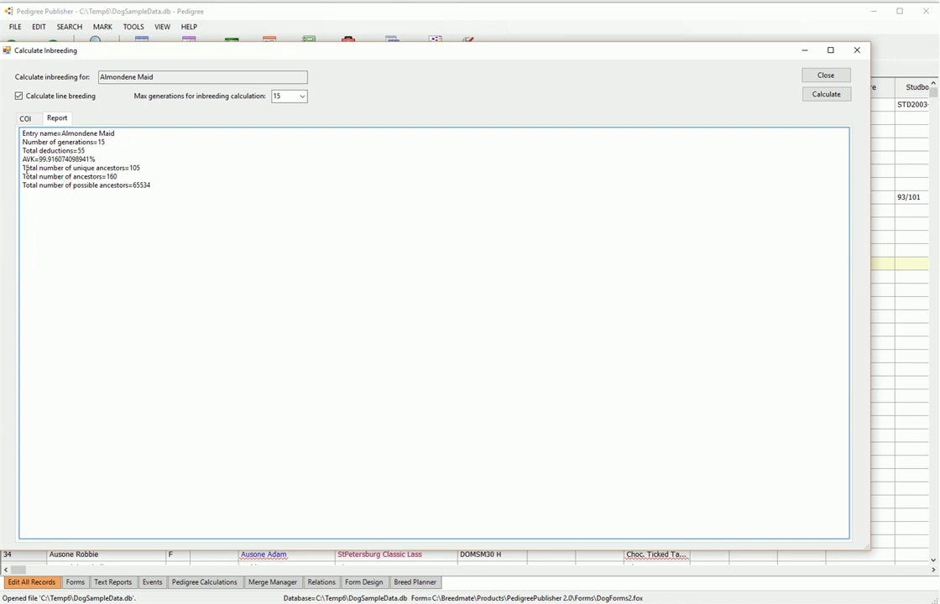
# - Compare the unique, total and possible ancestor numbers in the inbreeding report
pyautogui.moveTo(23, 172); pyautogui.dragTo(157, 189)
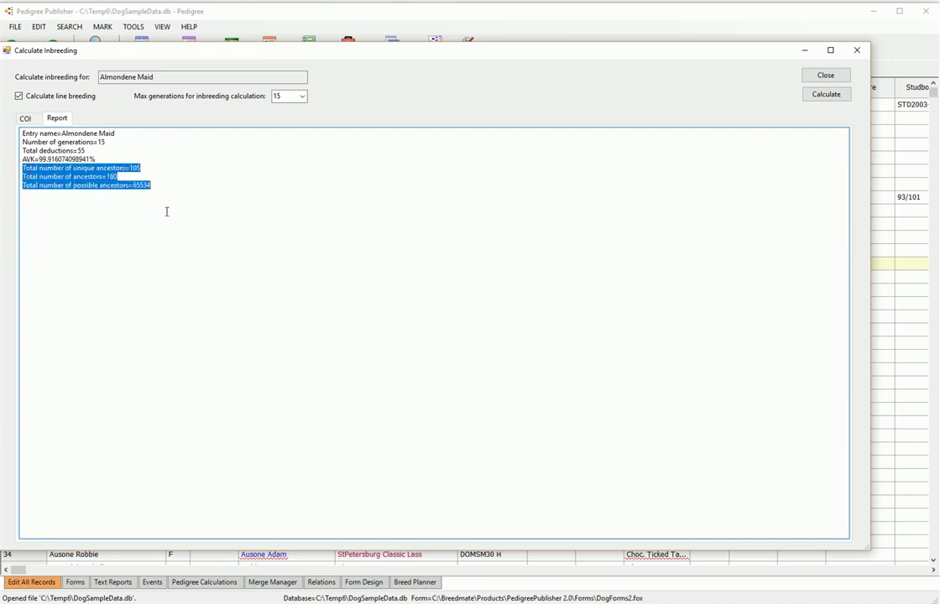
pyautogui.click(163, 208)
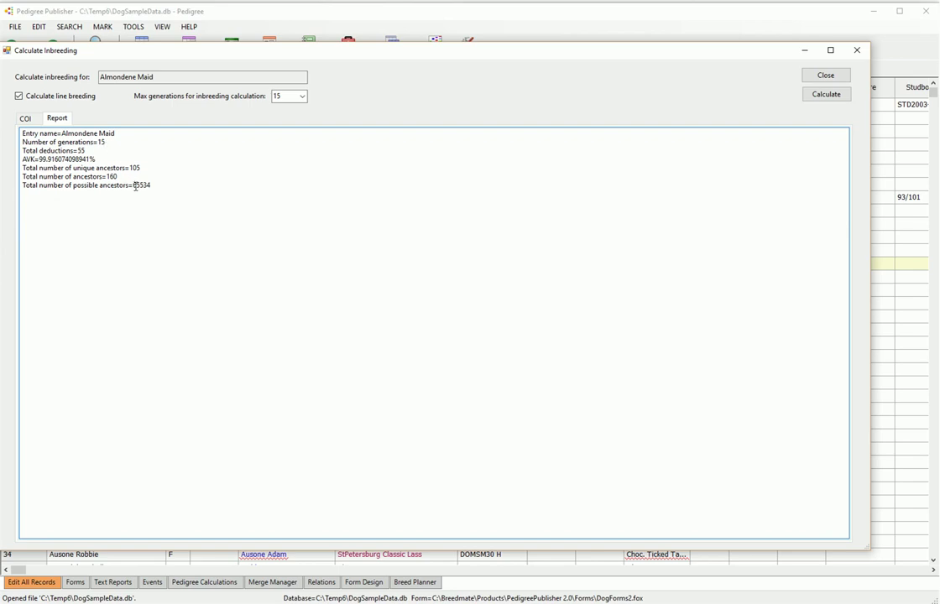
pyautogui.moveTo(133, 185); pyautogui.dragTo(153, 186)
pyautogui.moveTo(130, 168); pyautogui.dragTo(108, 176)
pyautogui.click(172, 196)
# - Return to the COI results, check Almondene Maid's COR value and close the inbreeding calculation
pyautogui.click(25, 118)
pyautogui.click(498, 158)
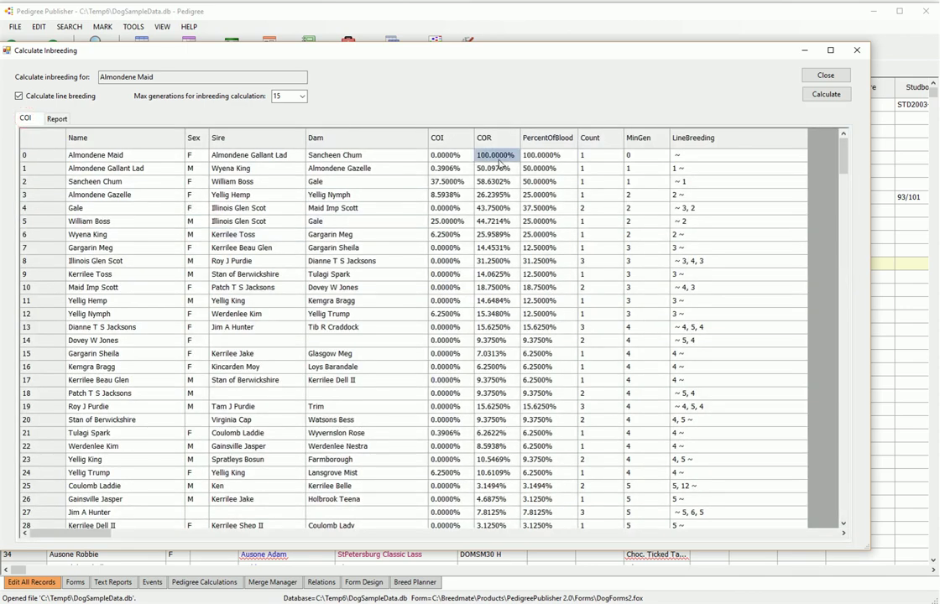
pyautogui.click(827, 75)
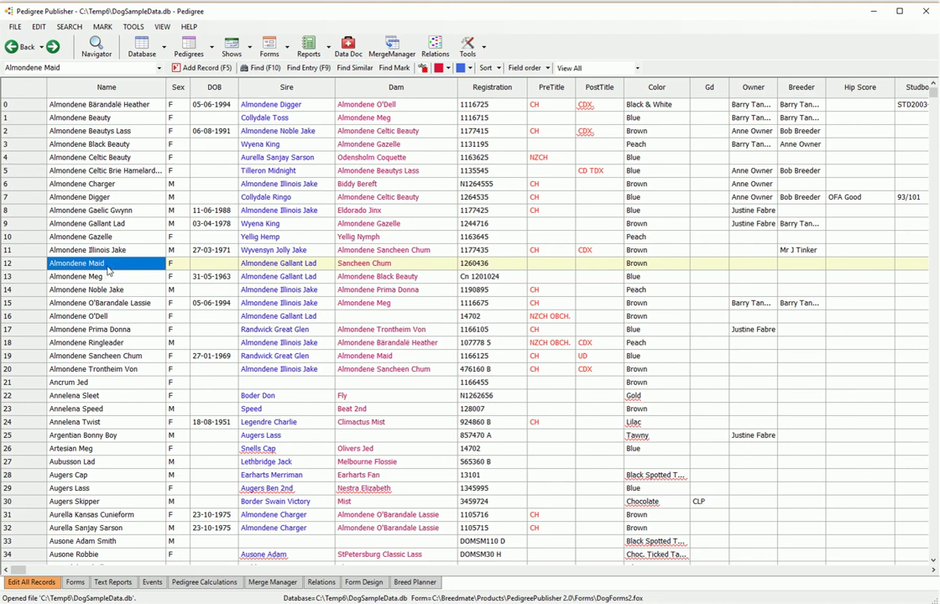
# - Calculate the inbreeding coefficient for all records in bulk over 20 generations
pyautogui.click(39, 30)
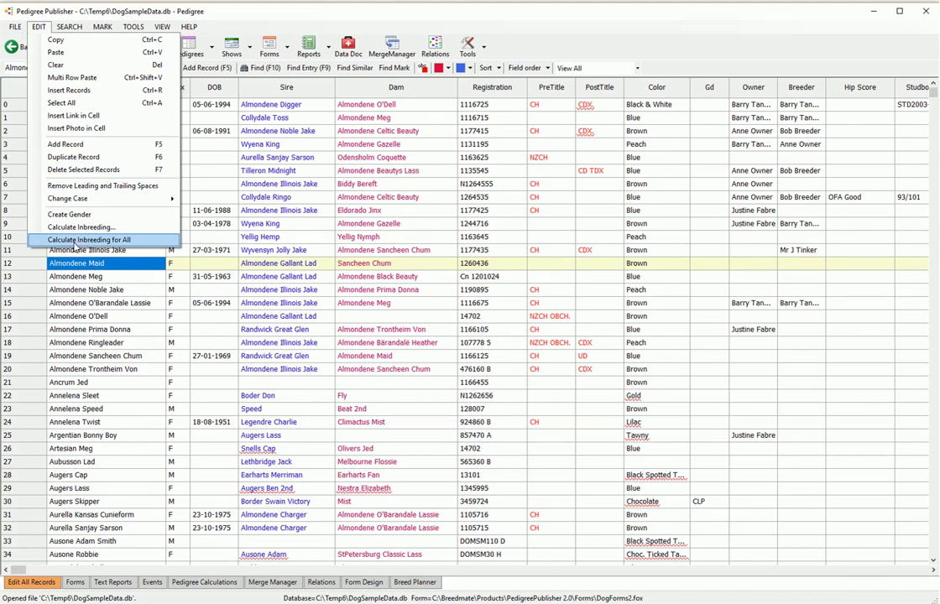
pyautogui.click(77, 241)
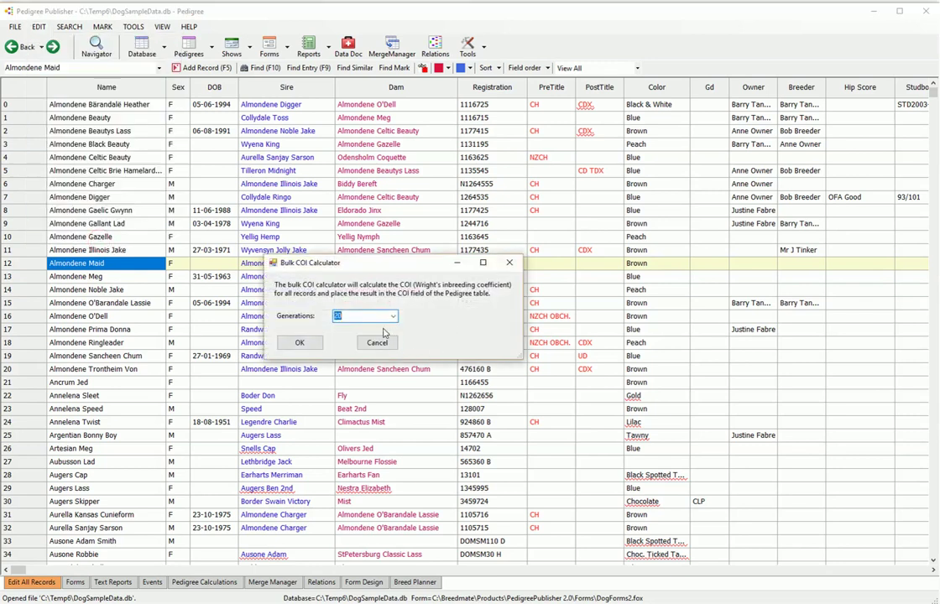
pyautogui.moveTo(399, 264); pyautogui.dragTo(359, 222)
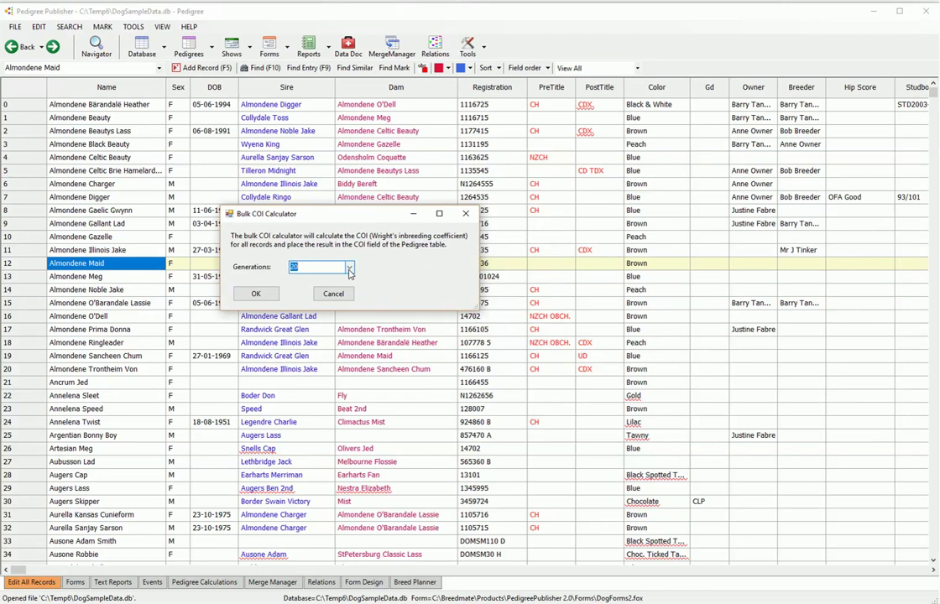
pyautogui.click(349, 268)
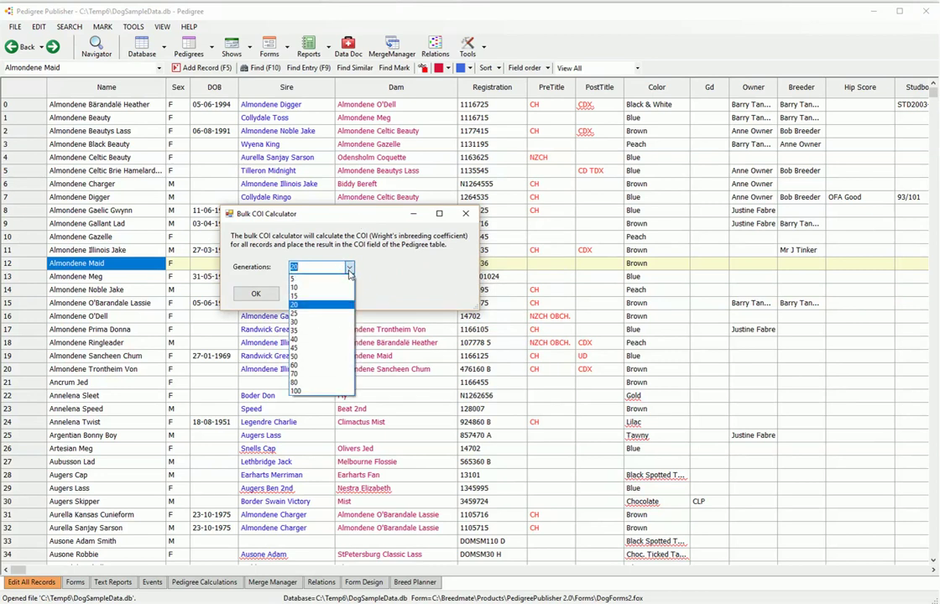
pyautogui.click(323, 304)
pyautogui.click(256, 294)
pyautogui.click(423, 347)
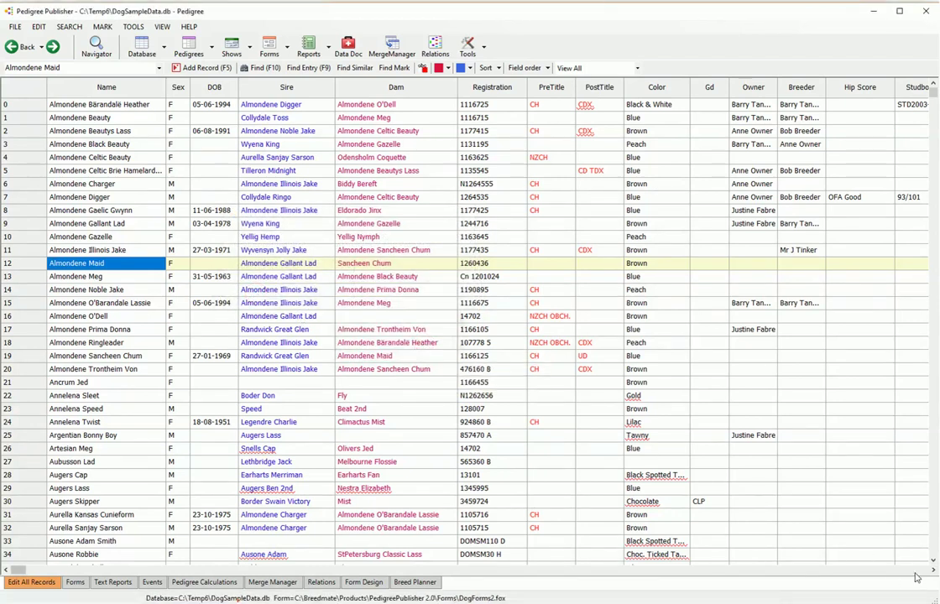
# - Examine the Inbreeding Coefficient column of the pedigree records, including the value for Almondene Trontheim Von
pyautogui.hscroll(8, 915, 576)
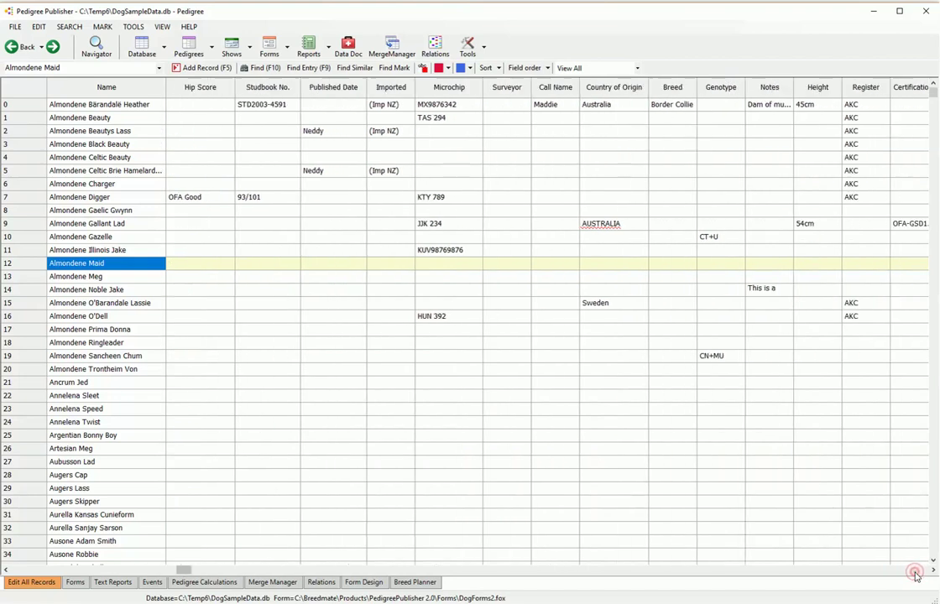
pyautogui.hscroll(10, 916, 577)
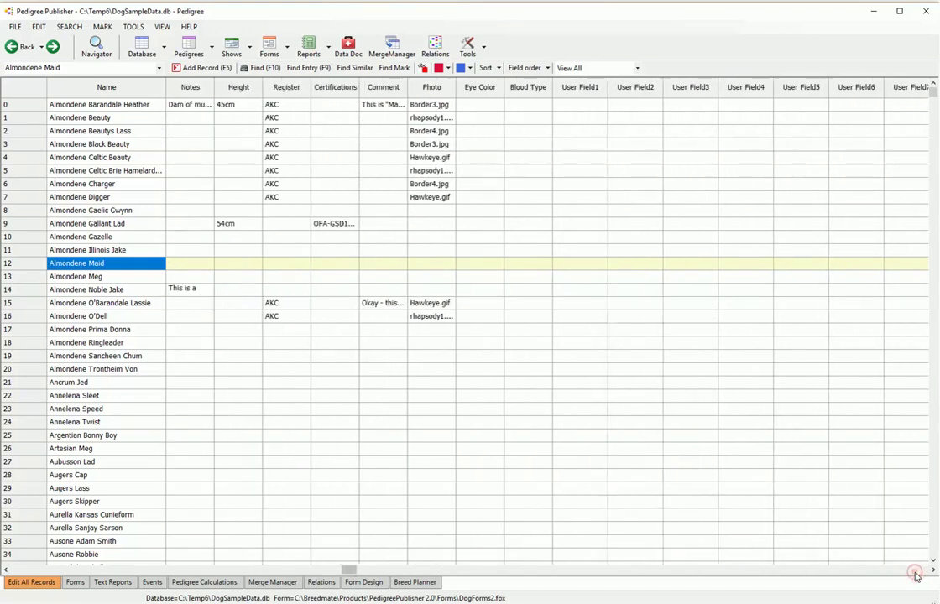
pyautogui.hscroll(8, 915, 575)
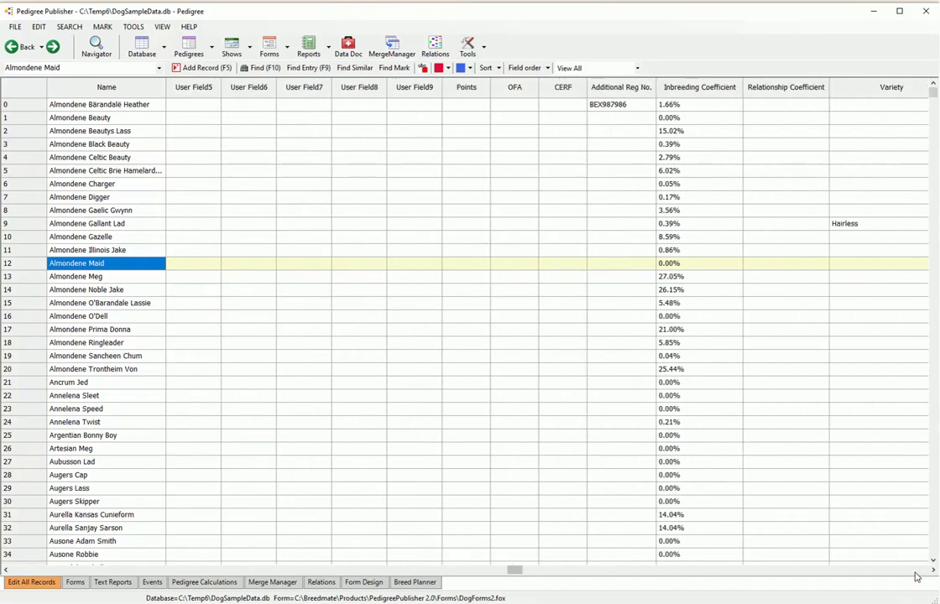
pyautogui.click(697, 86)
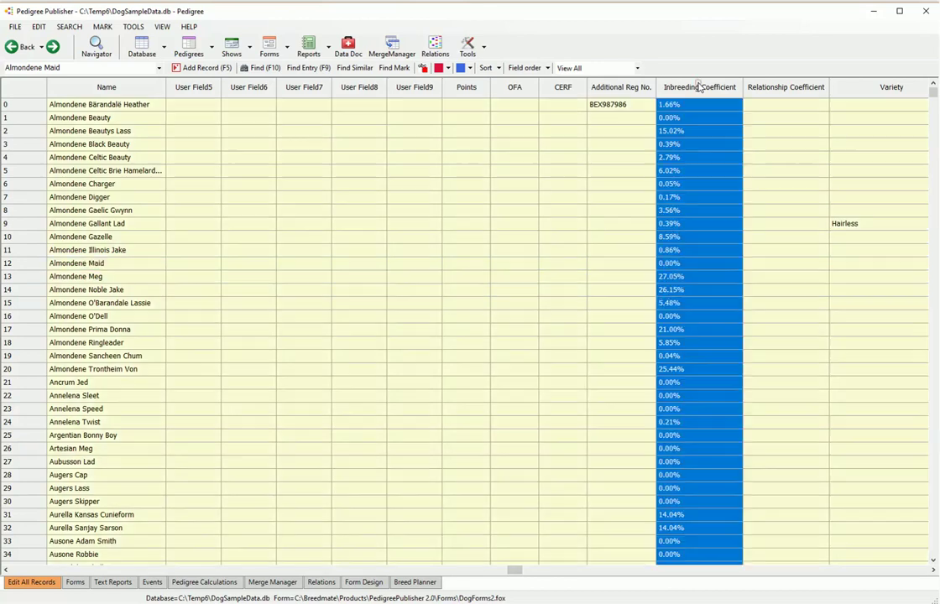
pyautogui.click(685, 369)
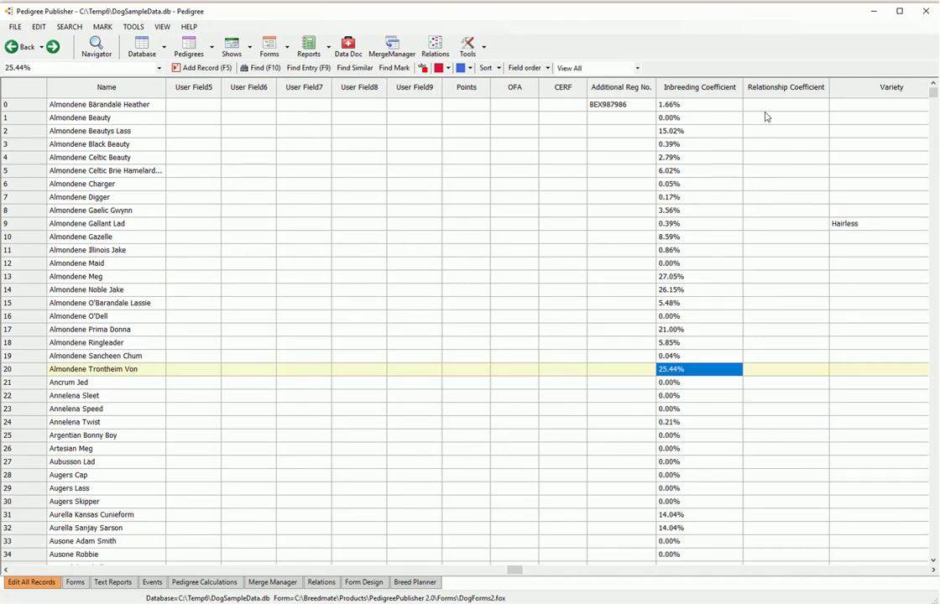
pyautogui.scroll(-7, 693, 142)
pyautogui.scroll(7, 692, 180)
# - Sort the pedigree records in ascending order by Inbreeding Coefficient
pyautogui.rightClick(680, 132)
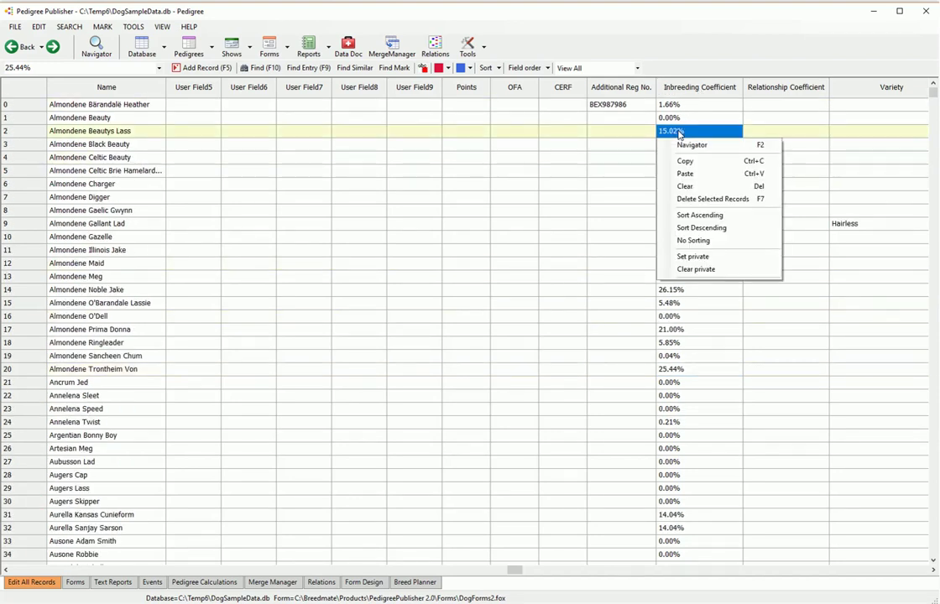
pyautogui.click(709, 215)
pyautogui.scroll(20, 711, 220)
pyautogui.scroll(18, 711, 220)
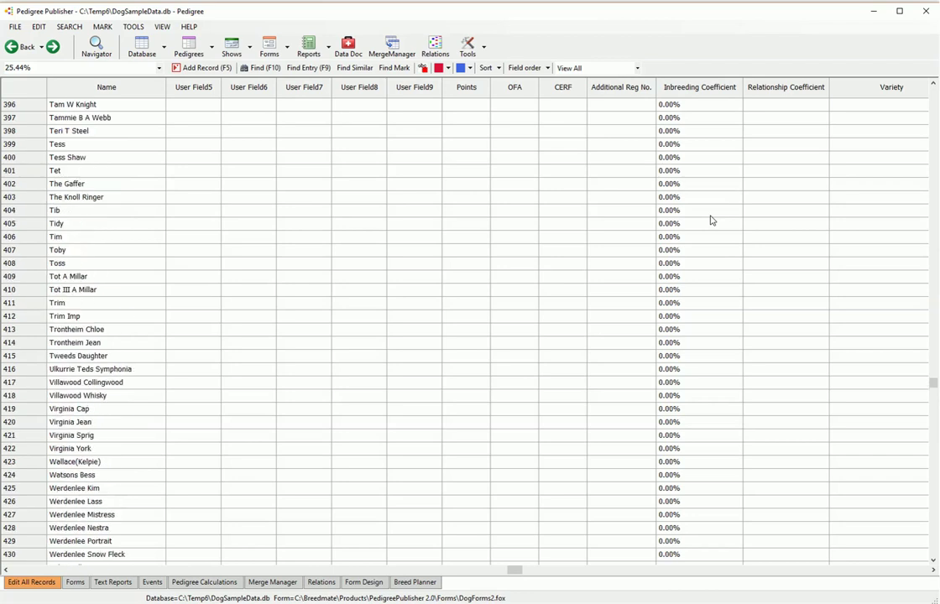
pyautogui.scroll(-17, 710, 220)
pyautogui.scroll(3, 710, 145)
# - Sort the pedigree records in descending order by Inbreeding Coefficient and return to the first record
pyautogui.rightClick(714, 126)
pyautogui.click(142, 46)
pyautogui.rightClick(682, 121)
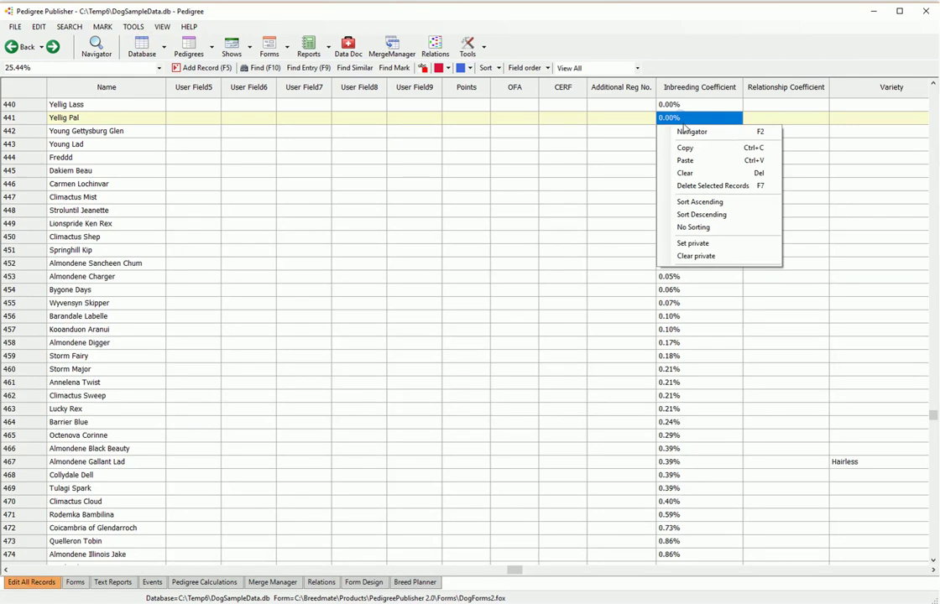
pyautogui.click(711, 187)
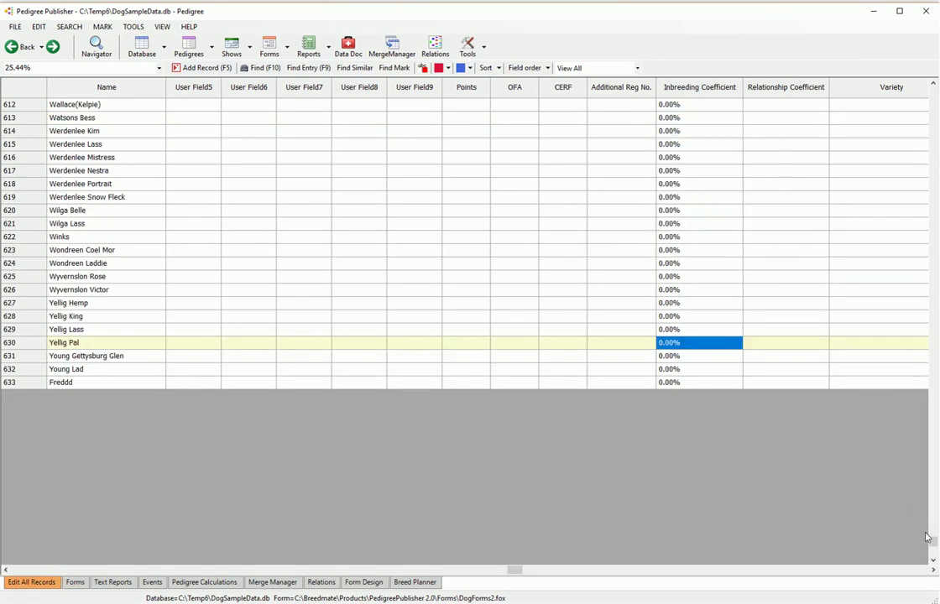
pyautogui.moveTo(932, 543); pyautogui.dragTo(930, 89)
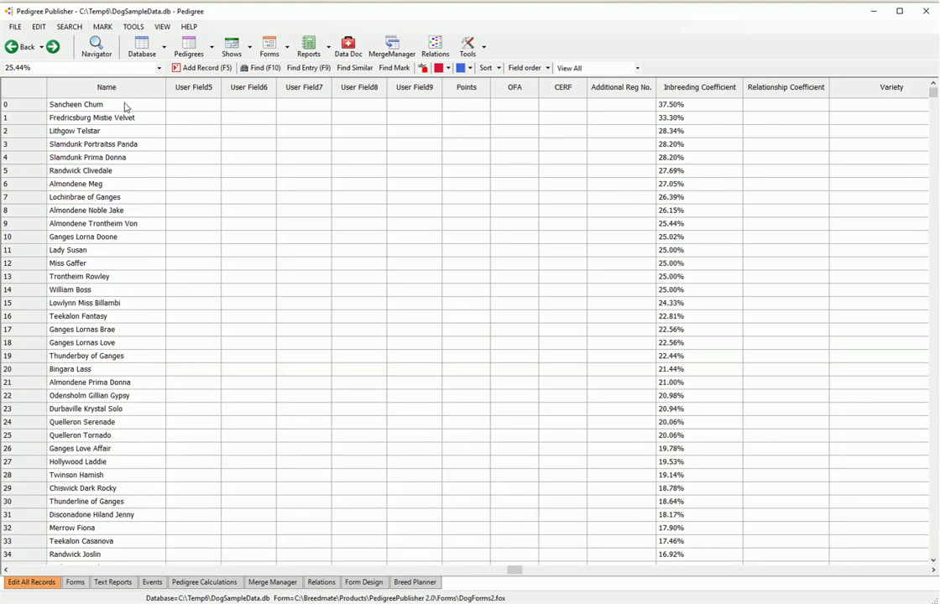
# - Examine the records with the highest inbreeding coefficients, from Sancheen Chum down to Lochinbrae of Ganges and beyond
pyautogui.click(673, 106)
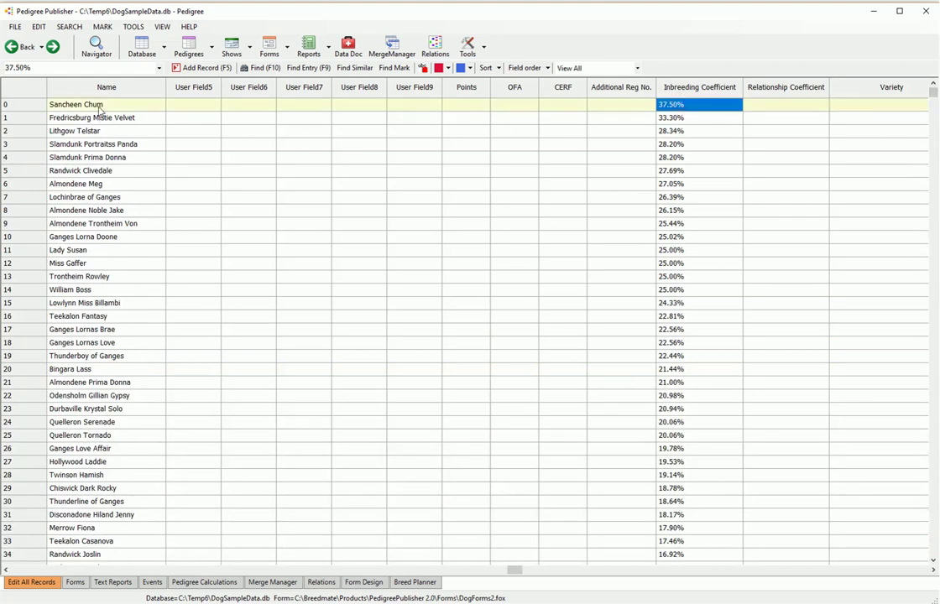
pyautogui.click(680, 118)
pyautogui.press('Down')
pyautogui.click(684, 197)
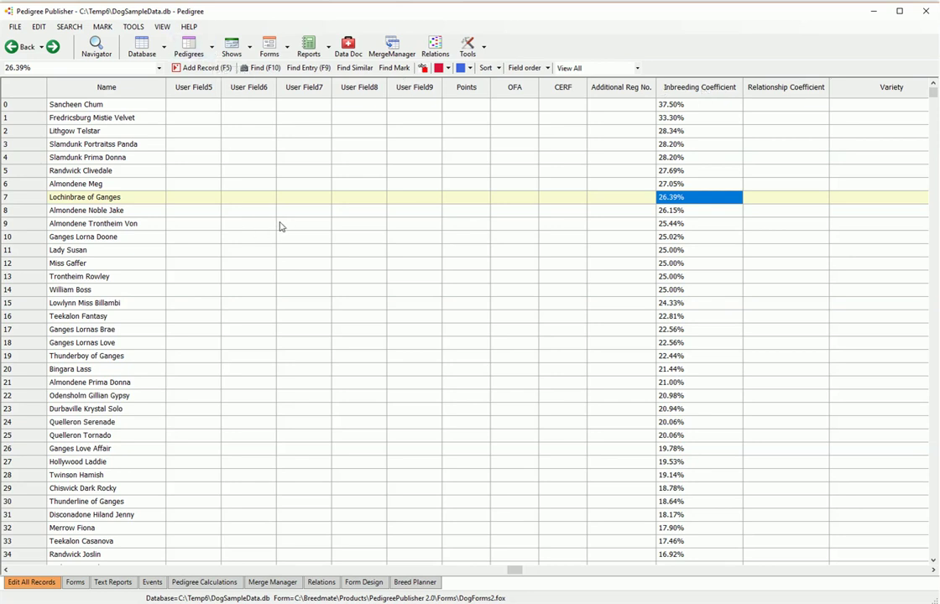
pyautogui.scroll(-9, 75, 326)
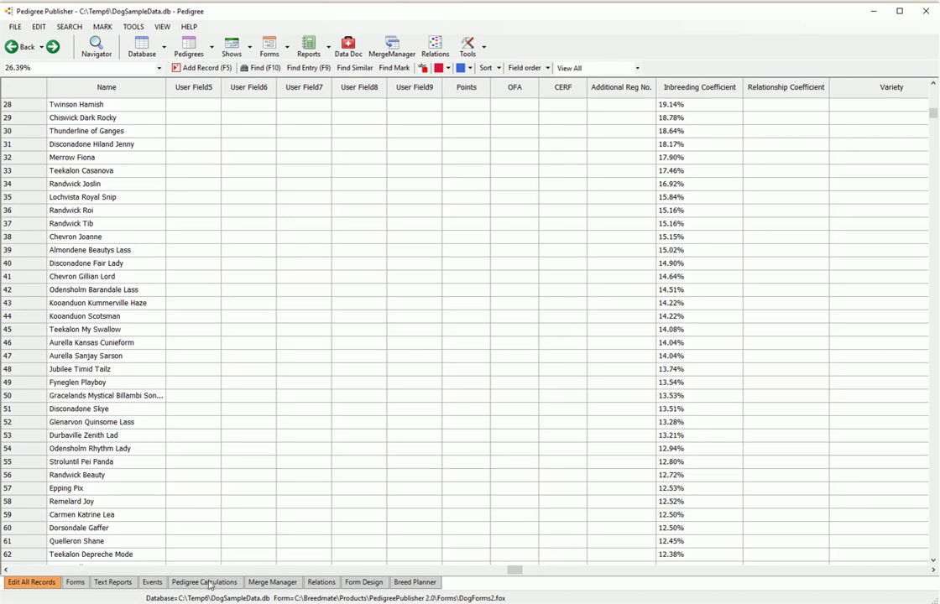
# - Run the pedigree calculations on all records in the database over 10 generations
pyautogui.click(206, 583)
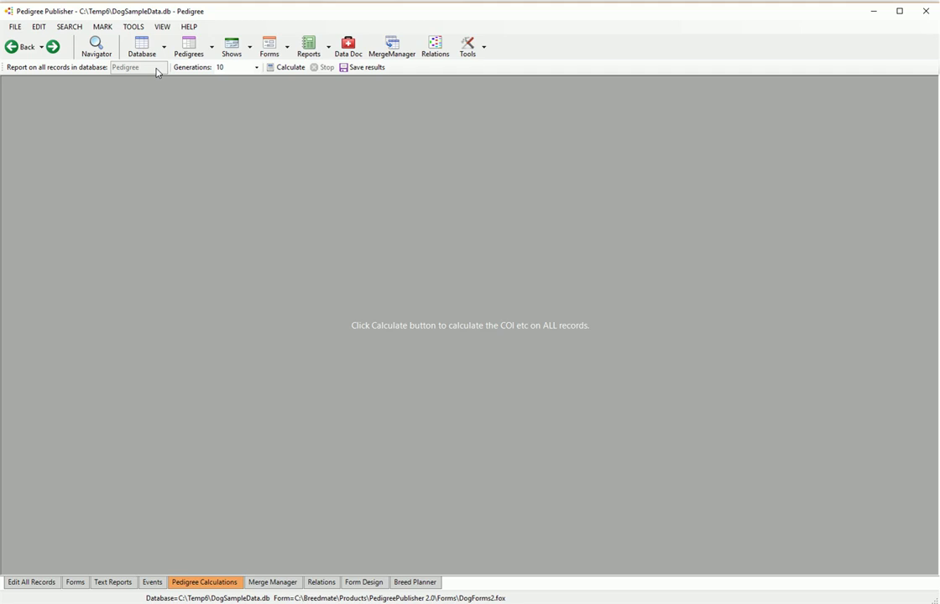
pyautogui.click(291, 70)
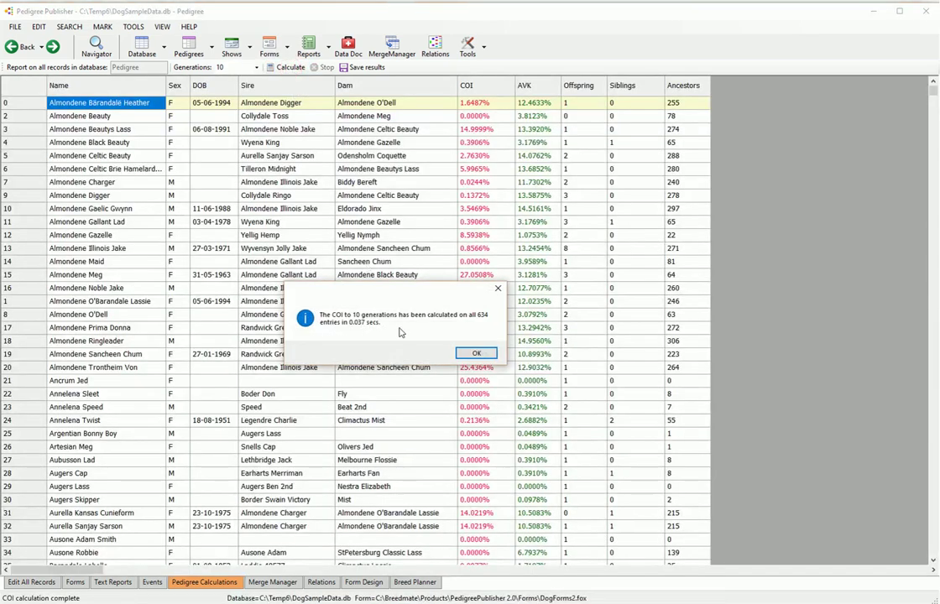
pyautogui.click(476, 354)
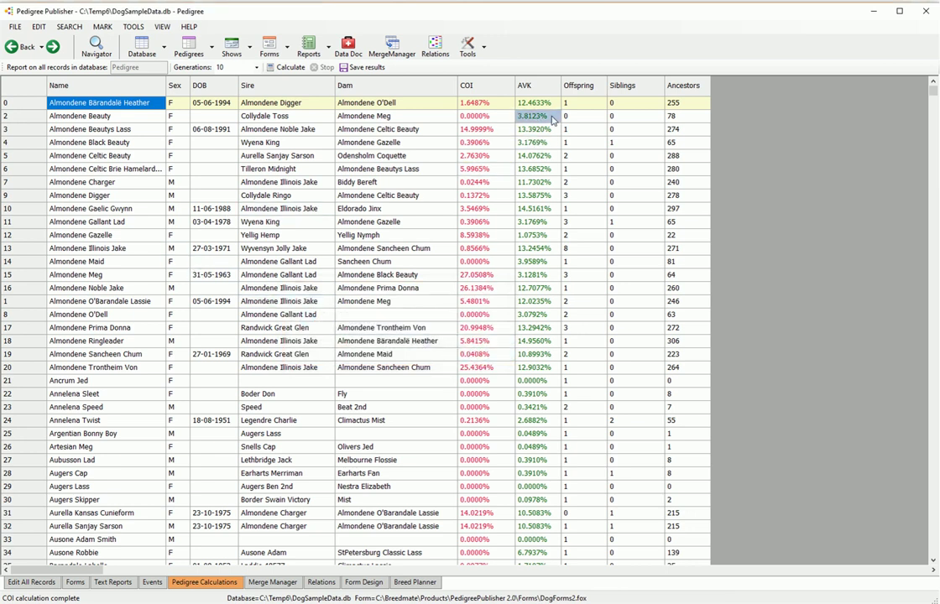
# - Examine the COI, AVK, Offspring, Siblings and Ancestors columns of the pedigree calculation results
pyautogui.click(486, 89)
pyautogui.click(486, 89)
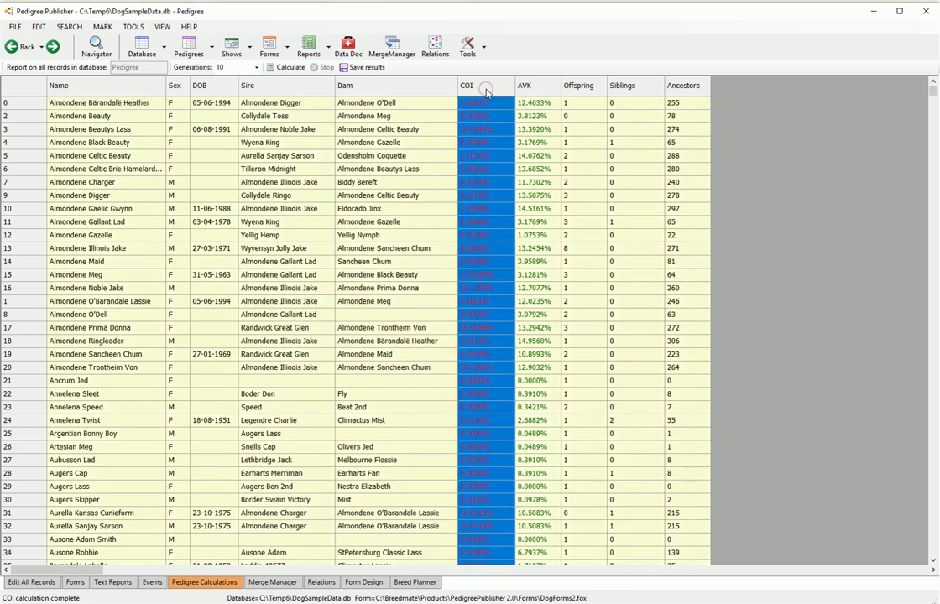
pyautogui.click(534, 88)
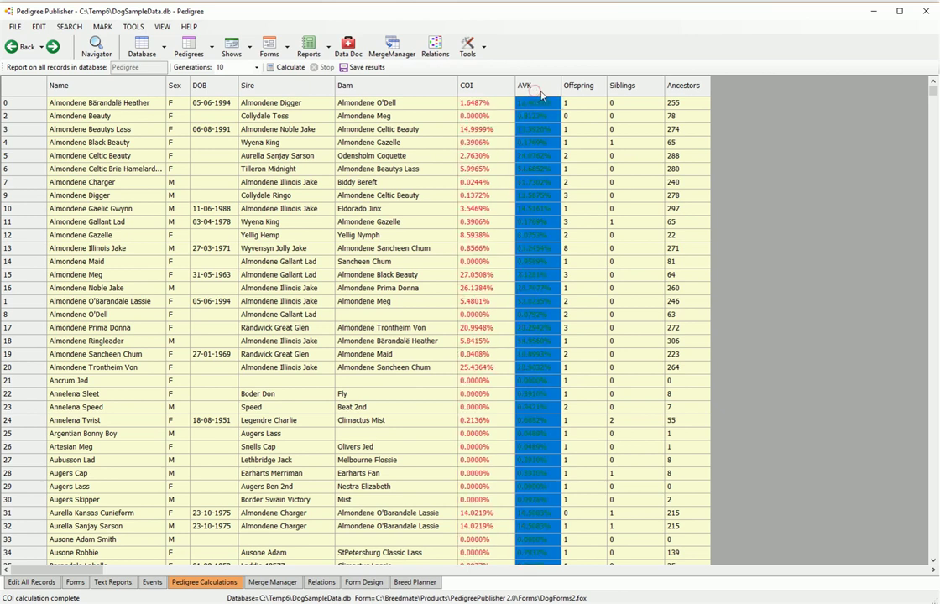
pyautogui.click(586, 89)
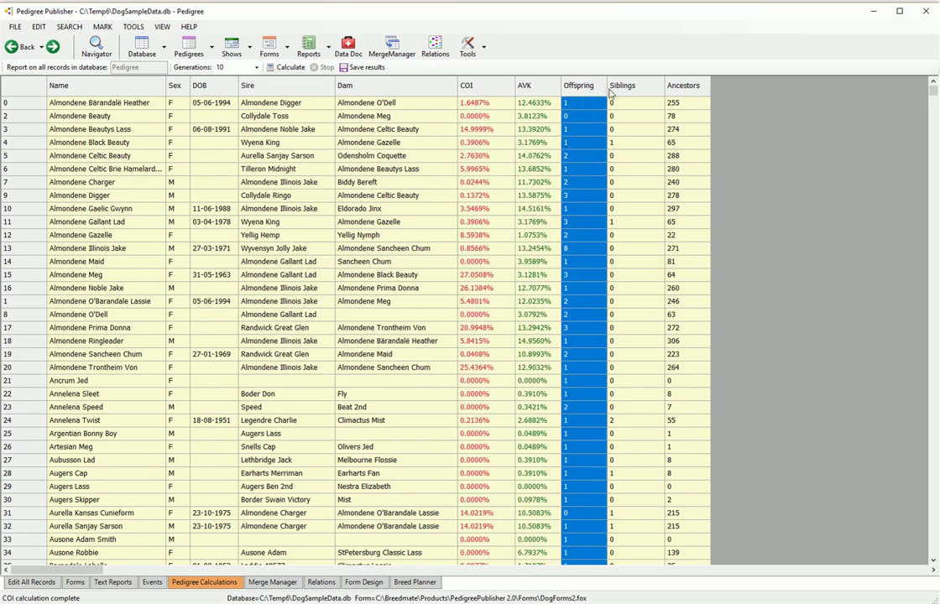
pyautogui.click(641, 87)
pyautogui.click(687, 86)
pyautogui.click(382, 168)
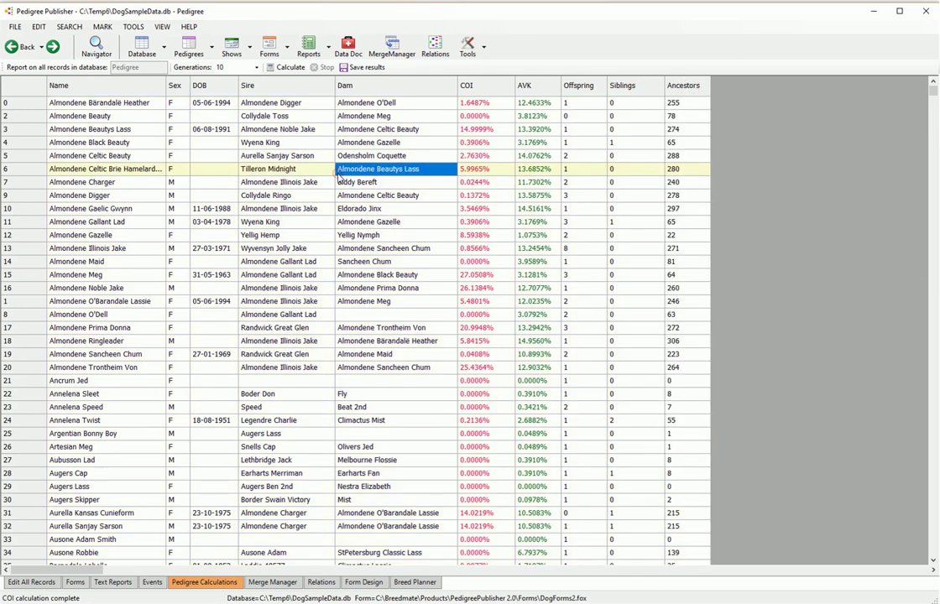
# - Start saving the pedigree calculation results and browse to the Temp5 folder on the Raid (C:) drive
pyautogui.click(350, 68)
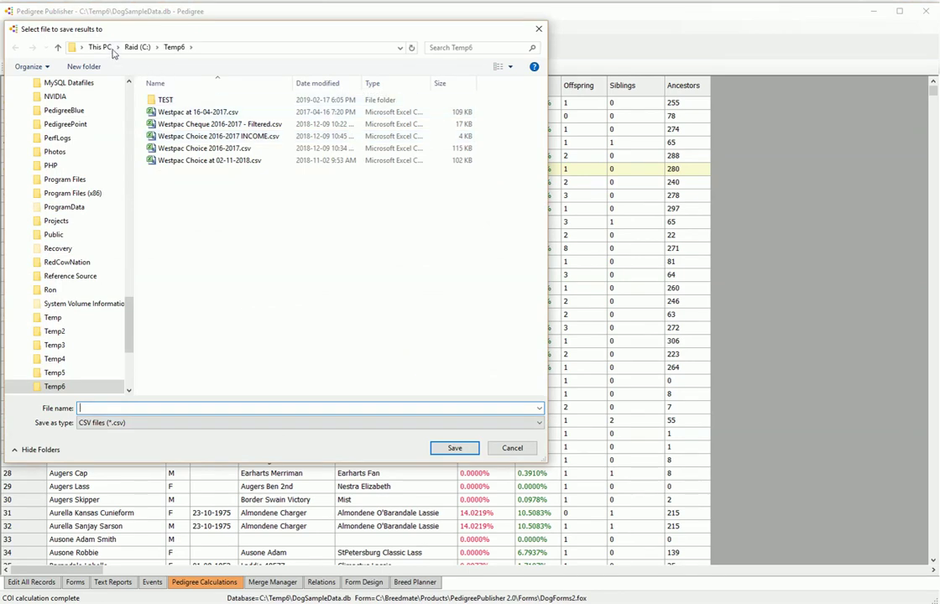
pyautogui.click(137, 47)
pyautogui.scroll(-6, 194, 361)
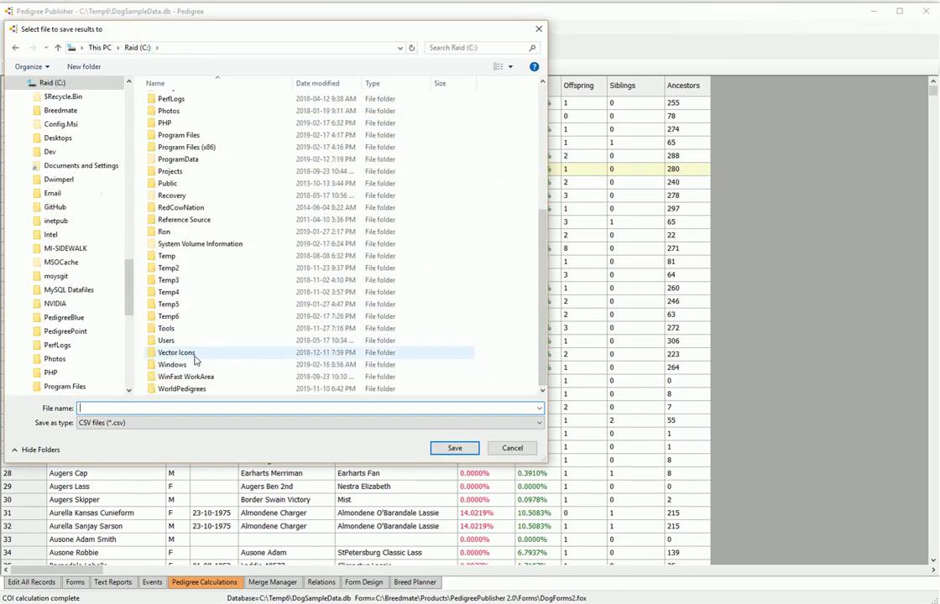
pyautogui.doubleClick(193, 318)
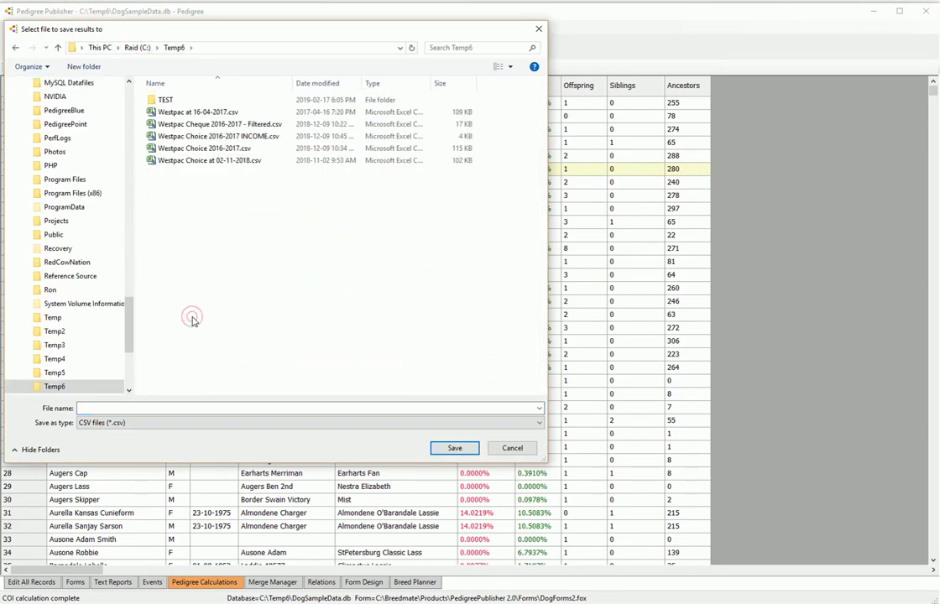
pyautogui.click(100, 47)
pyautogui.click(134, 48)
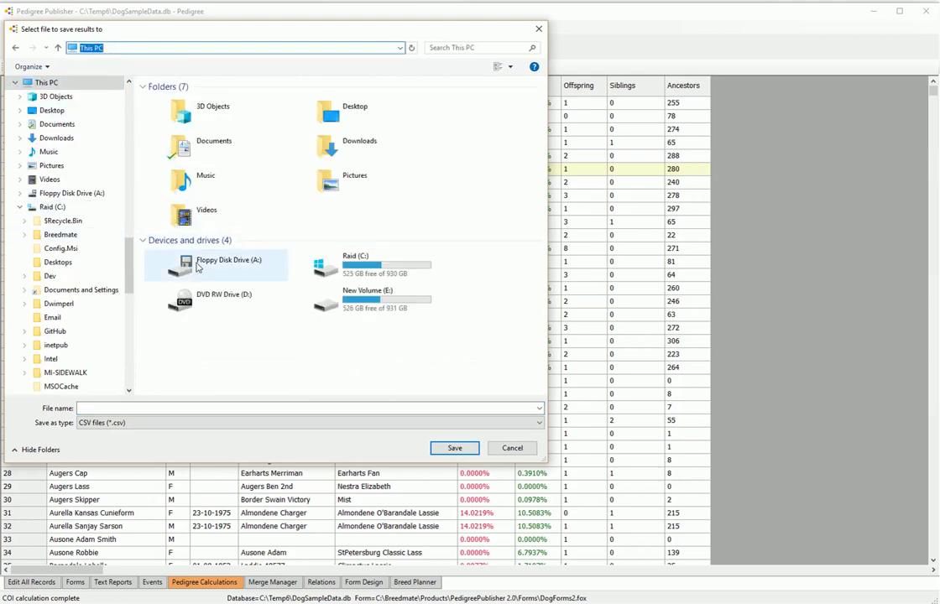
pyautogui.click(373, 266)
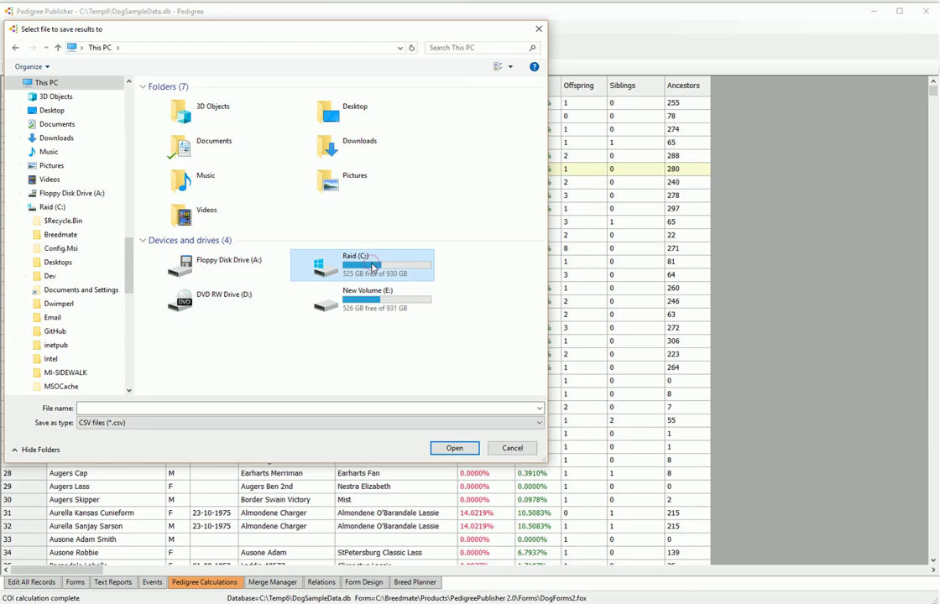
pyautogui.click(453, 447)
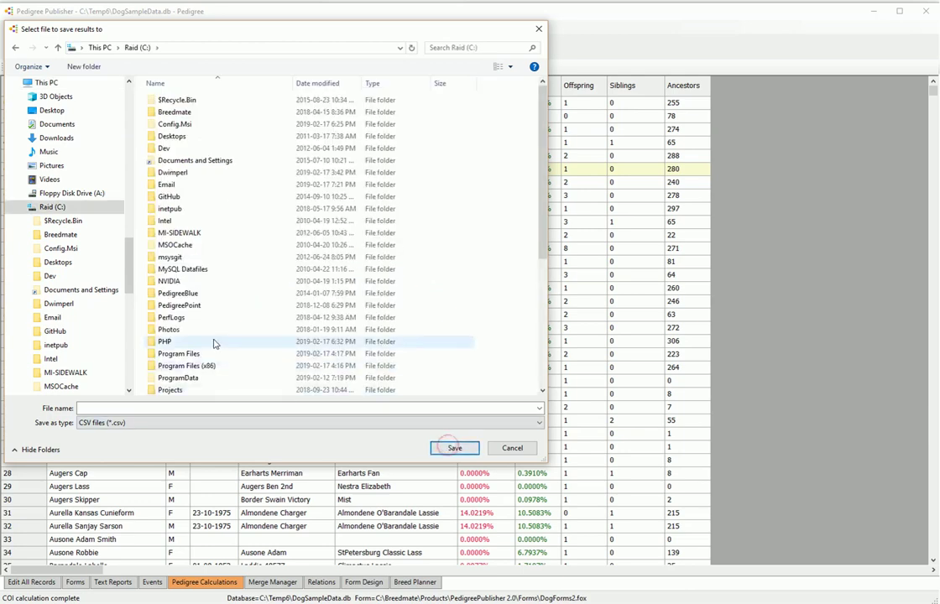
pyautogui.scroll(-6, 214, 344)
pyautogui.doubleClick(193, 306)
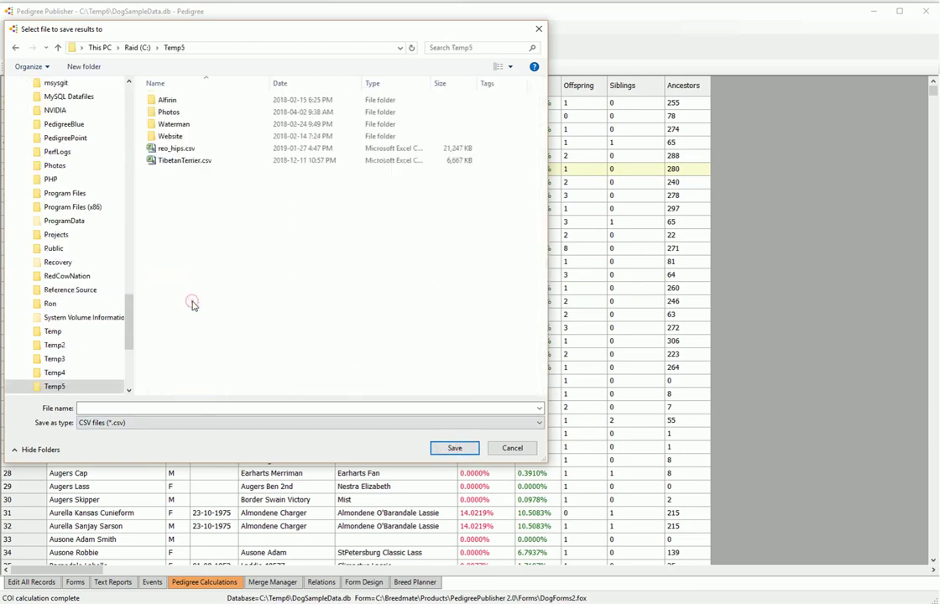
# - Name the CSV output file results and save it
pyautogui.click(107, 408)
pyautogui.write('results')
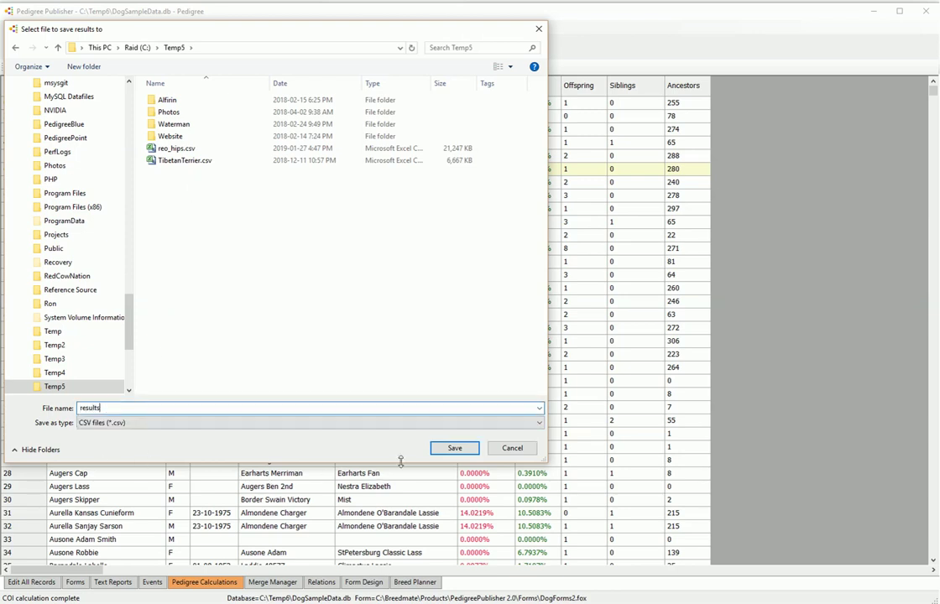
pyautogui.click(454, 448)
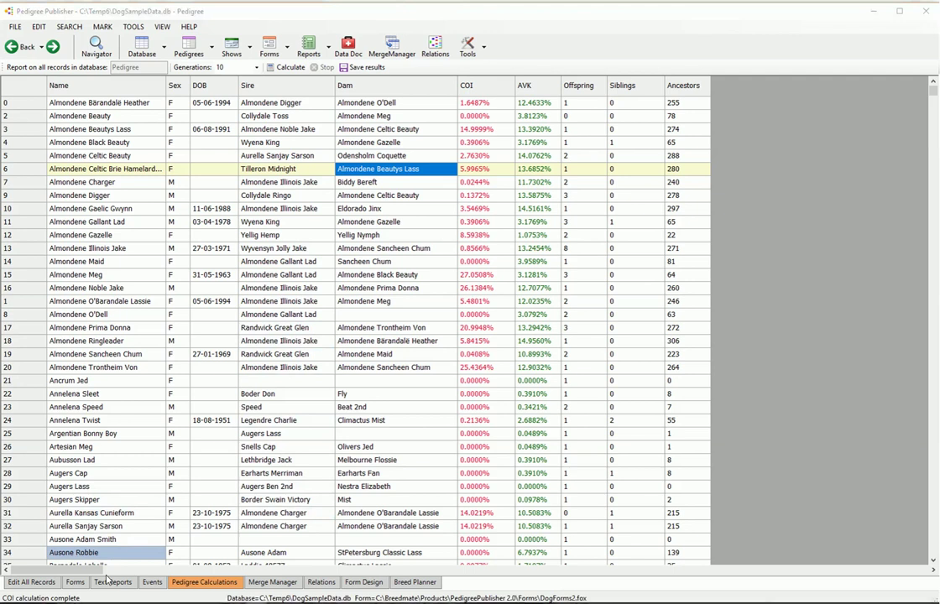
# - Switch to File Explorer, browse to C:\Temp5 and open results.csv in Excel
pyautogui.press('super+e')
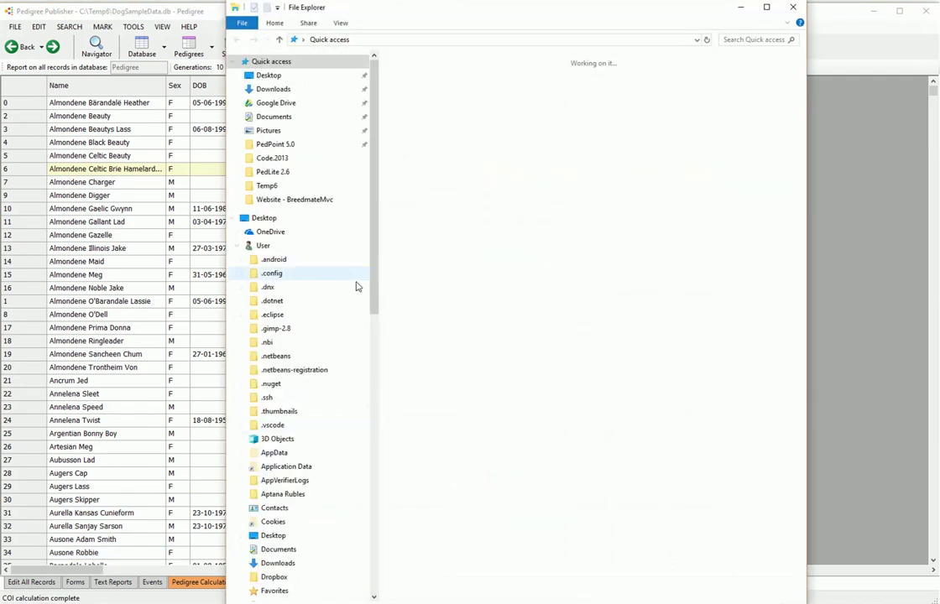
pyautogui.moveTo(372, 261); pyautogui.dragTo(373, 537)
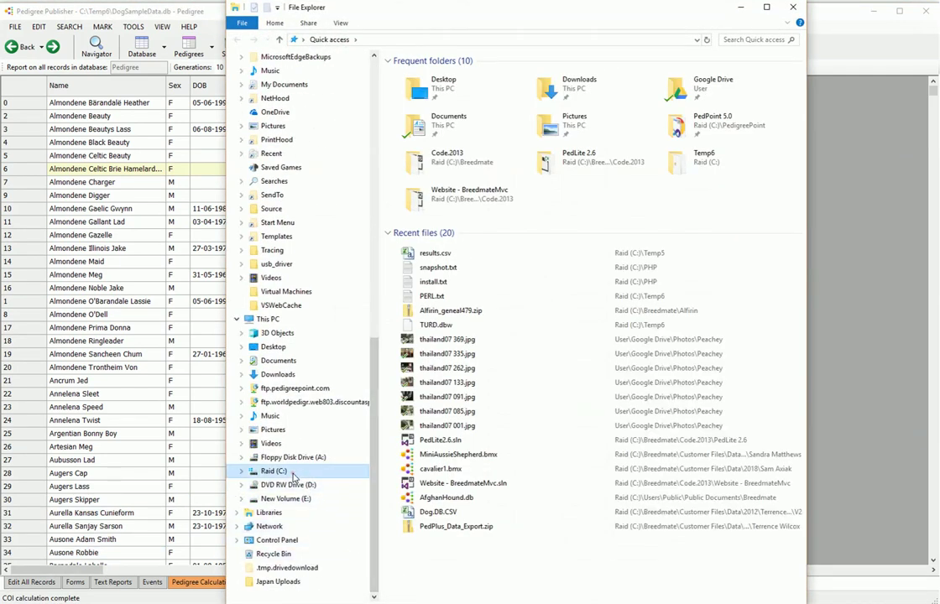
pyautogui.click(274, 472)
pyautogui.scroll(-3, 442, 457)
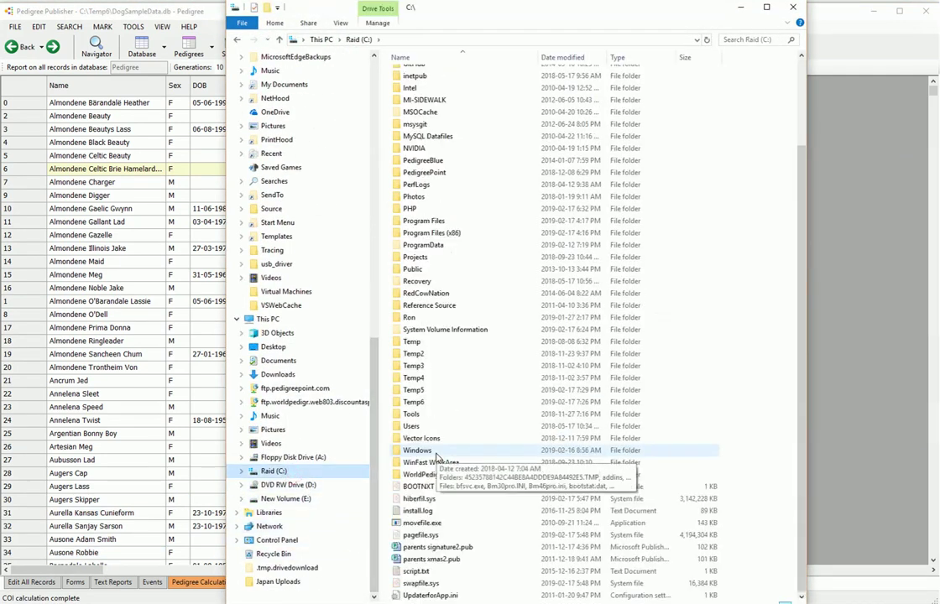
pyautogui.doubleClick(434, 395)
pyautogui.doubleClick(407, 148)
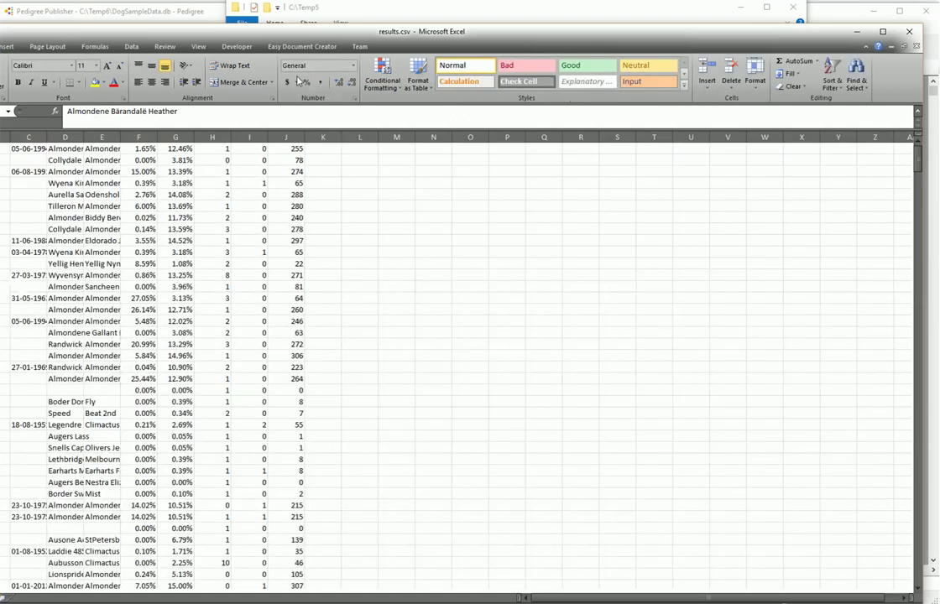
# - Widen columns A, D and E of results.csv so the full dog, sire and dam names fit
pyautogui.moveTo(230, 30); pyautogui.dragTo(367, 28)
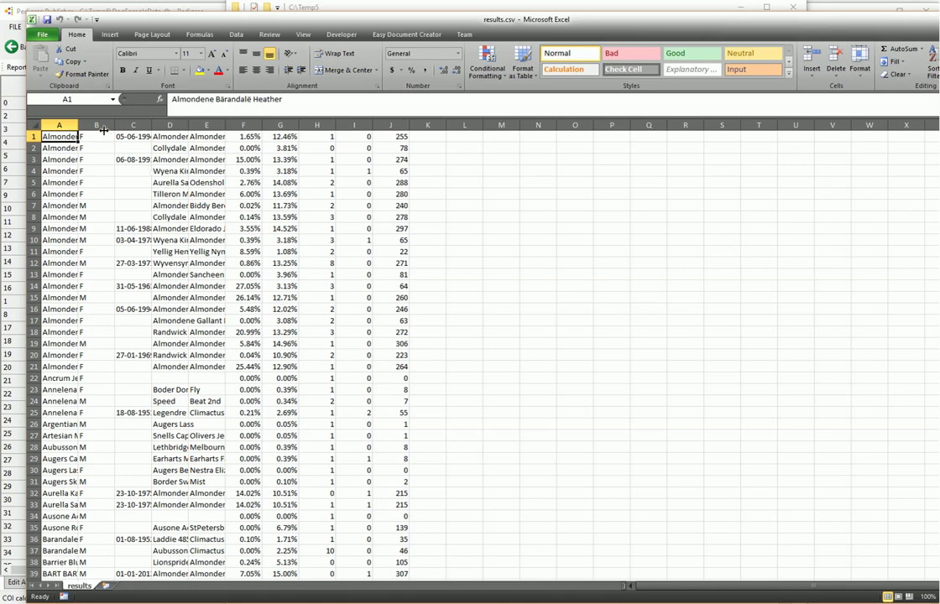
pyautogui.moveTo(78, 125); pyautogui.dragTo(204, 127)
pyautogui.moveTo(313, 125); pyautogui.dragTo(531, 132)
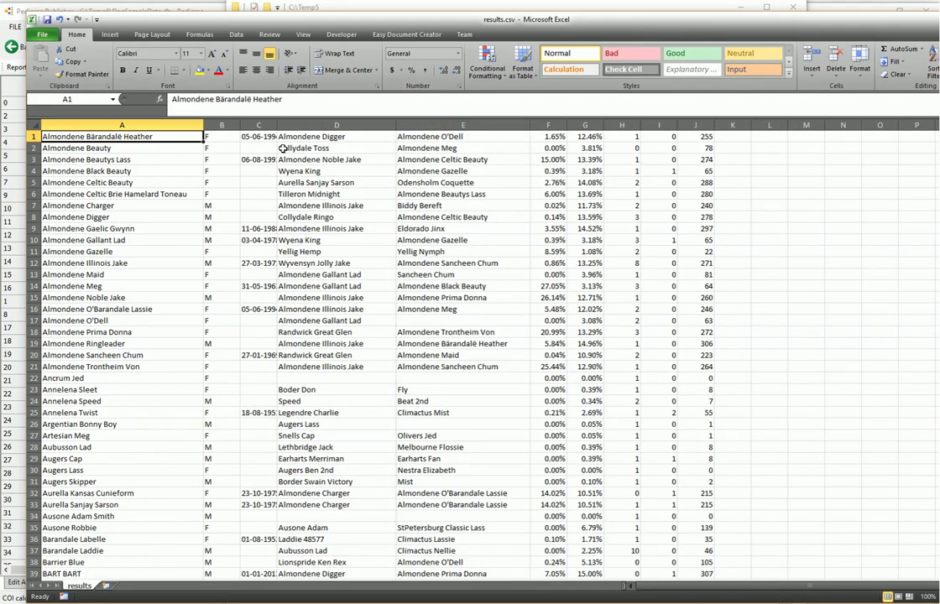
# - Leave the spreadsheet, switch back to Pedigree Publisher and open the table of all records
pyautogui.doubleClick(698, 33)
pyautogui.click(854, 65)
pyautogui.click(396, 330)
pyautogui.click(147, 15)
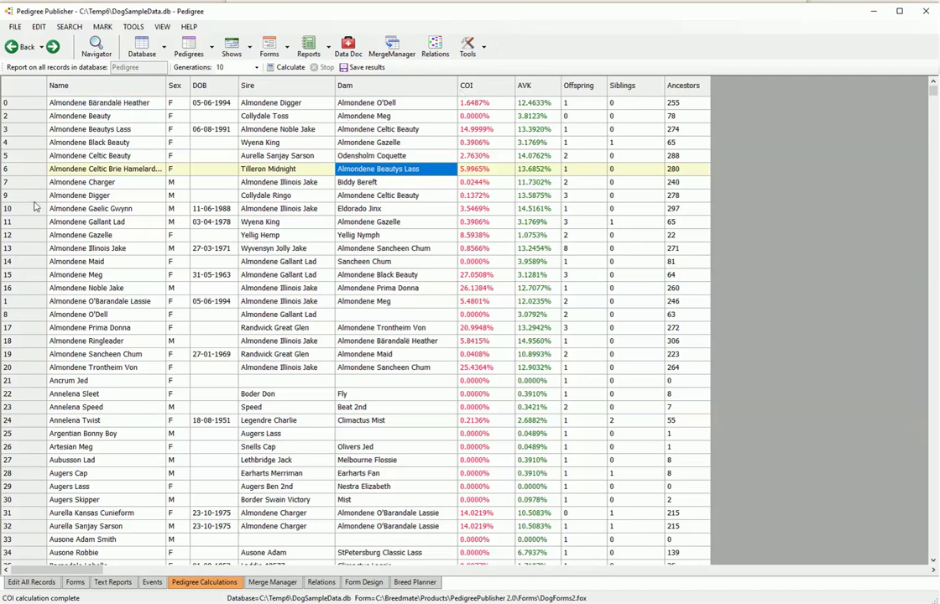
pyautogui.click(32, 583)
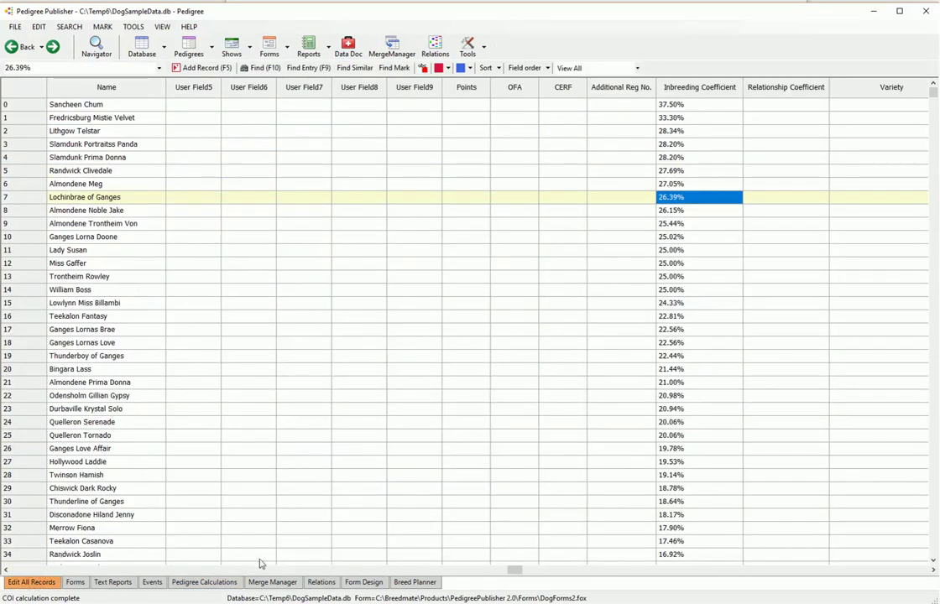
# - Select William Boss in the records table and open the relations report for that dog
pyautogui.moveTo(514, 570); pyautogui.dragTo(42, 575)
pyautogui.click(76, 289)
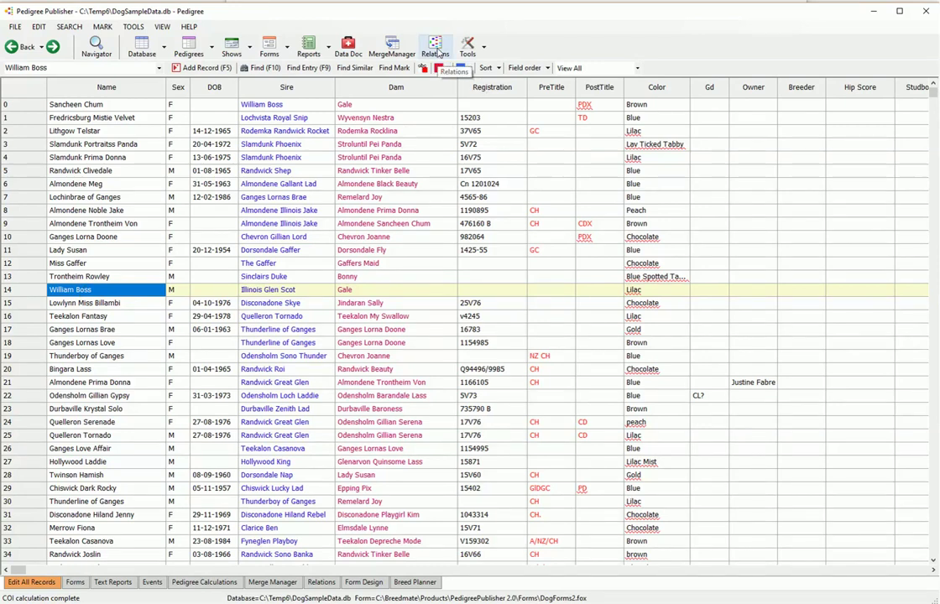
pyautogui.click(436, 47)
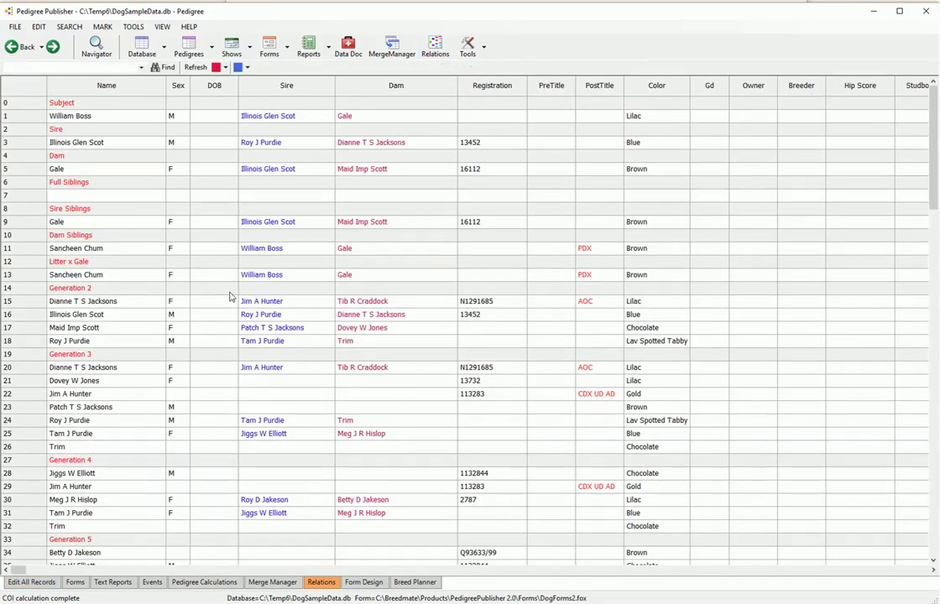
# - Examine William Boss's relations, from the subject, siblings and Litter x Gale sections down to Generation 5
pyautogui.click(66, 114)
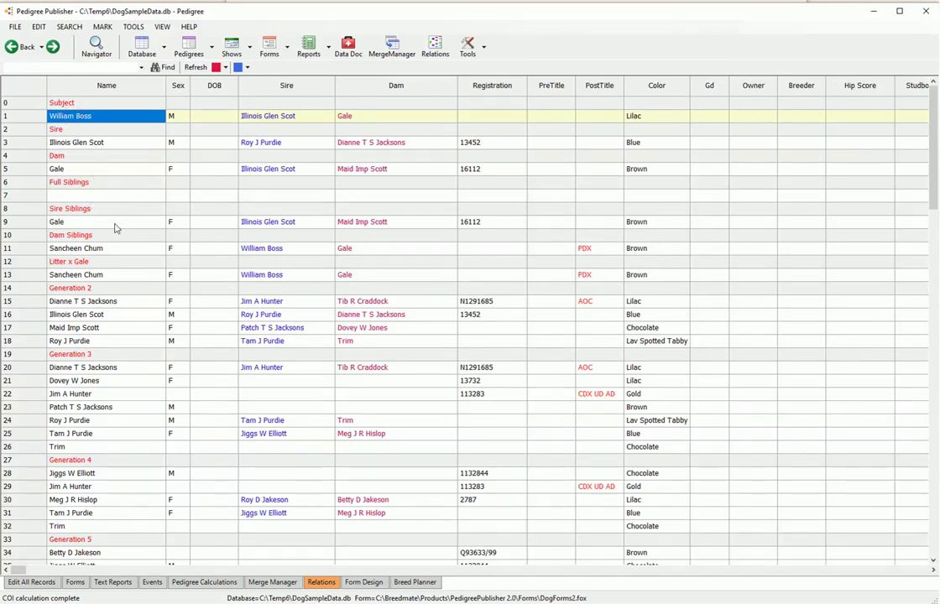
pyautogui.click(108, 281)
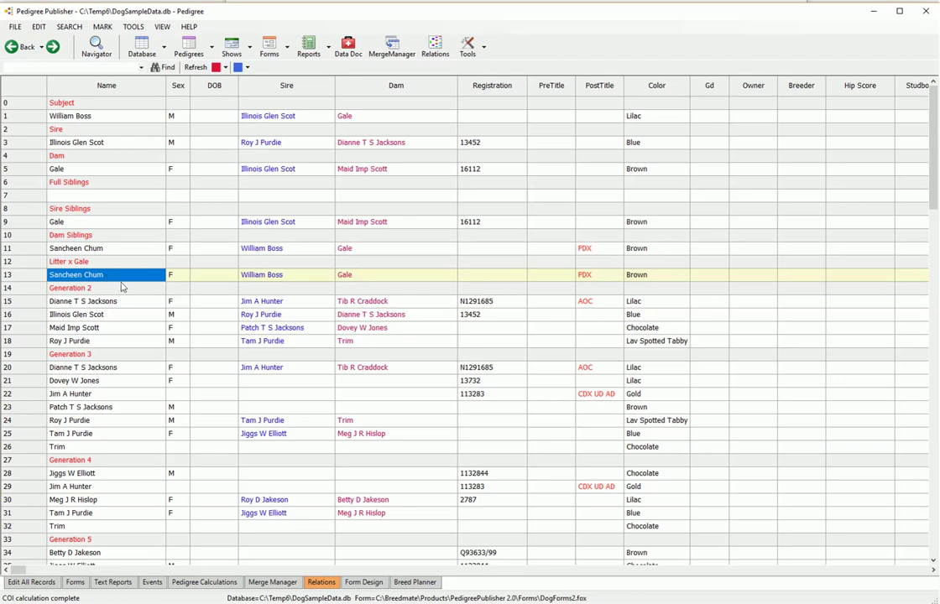
pyautogui.click(123, 302)
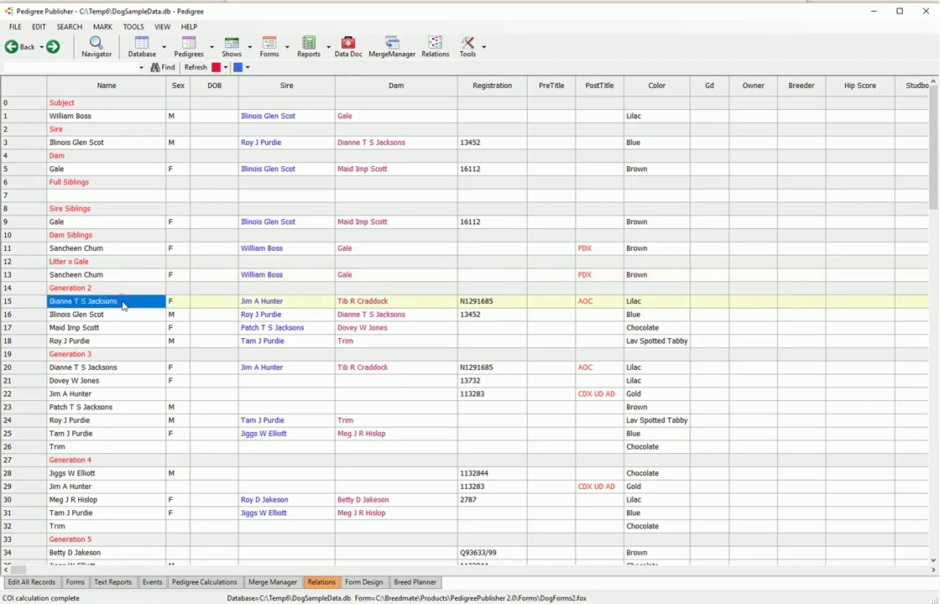
pyautogui.click(117, 341)
pyautogui.scroll(-5, 117, 346)
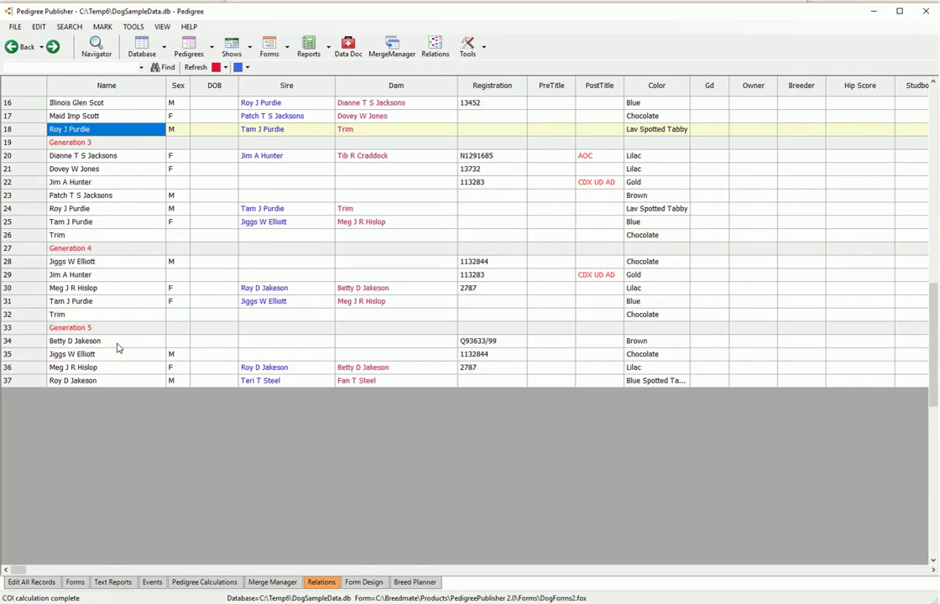
pyautogui.scroll(5, 118, 348)
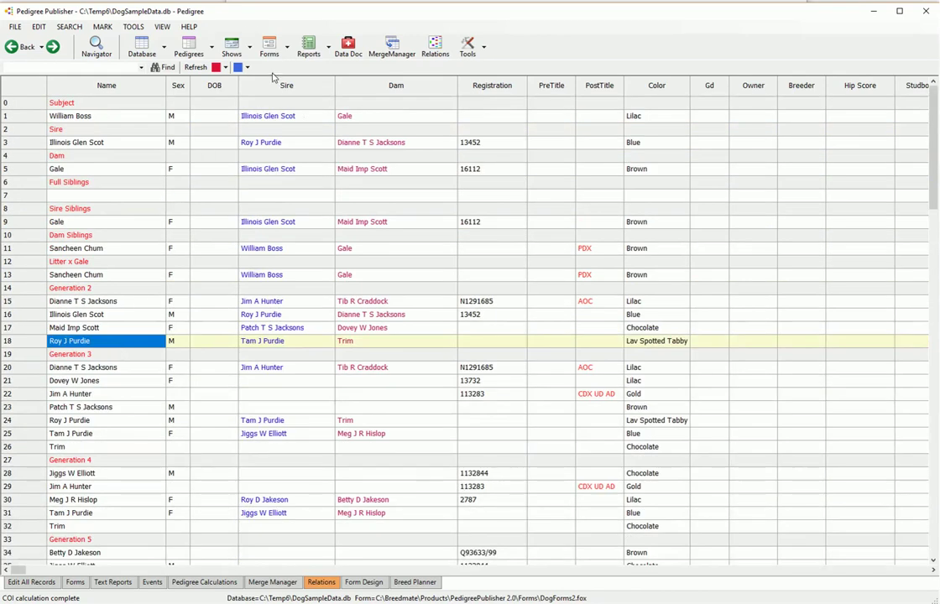
pyautogui.click(148, 50)
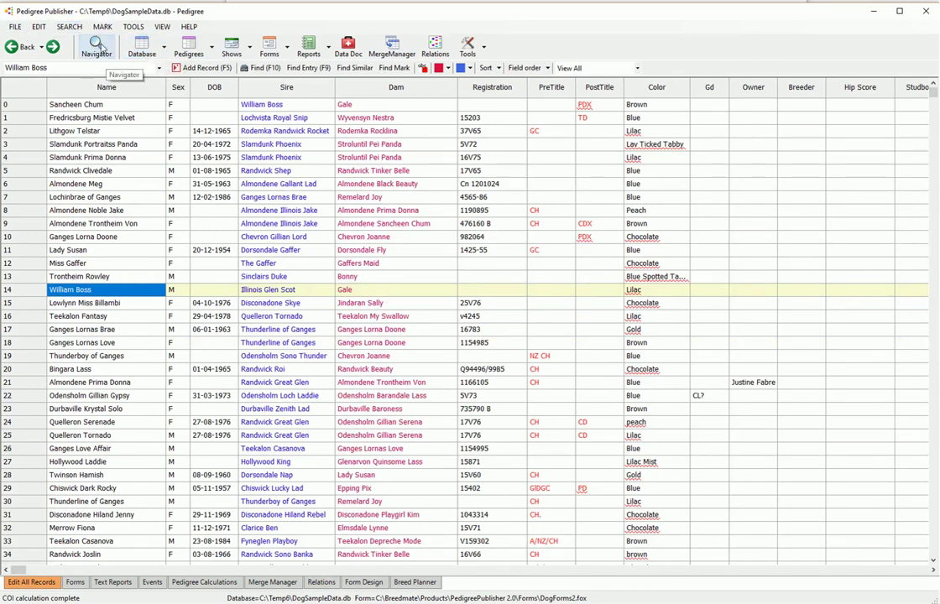
pyautogui.click(97, 49)
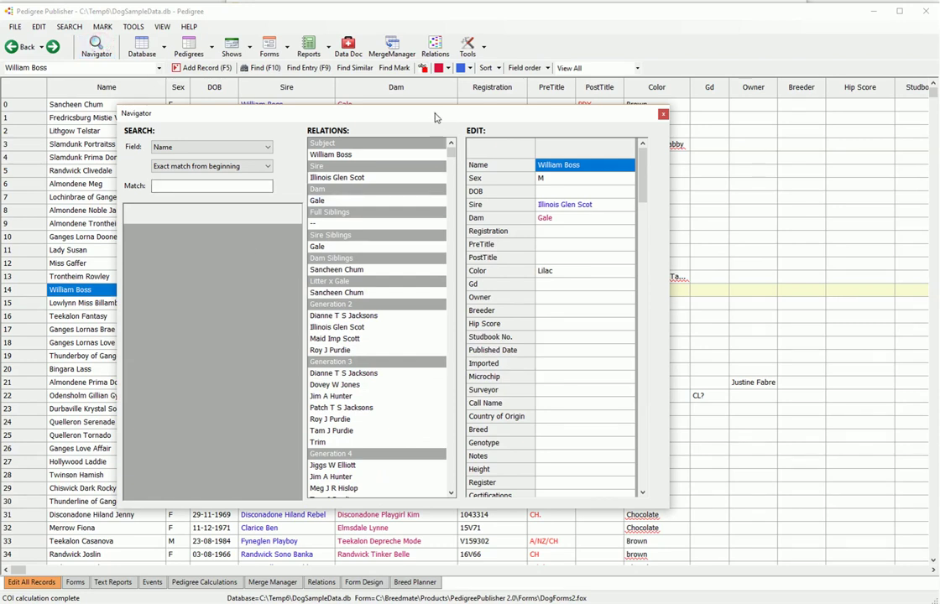
pyautogui.moveTo(435, 117); pyautogui.dragTo(496, 130)
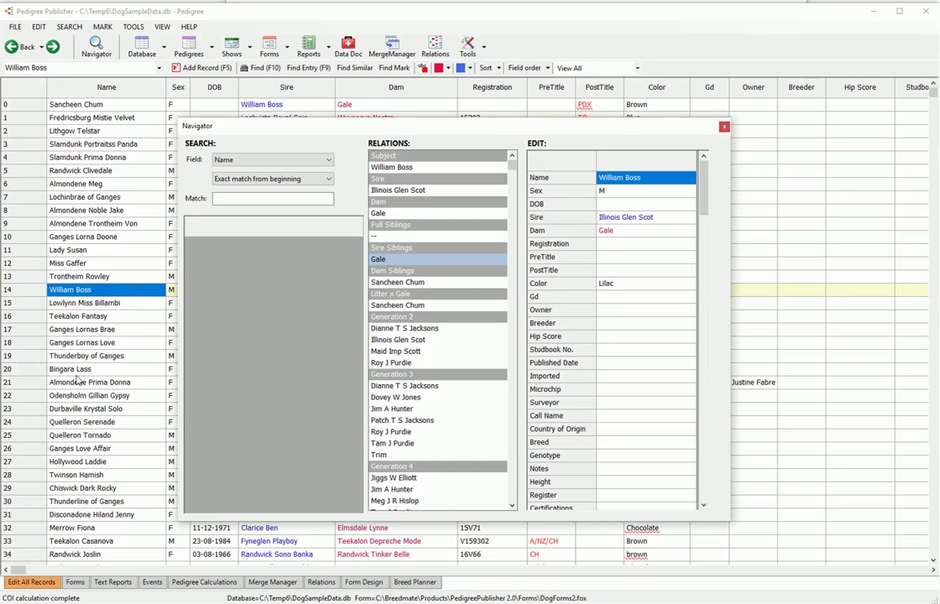
# - Open Quelleron Serenade's pedigree and examine the editable fields of the sire sibling Almondene Sancheen Chum in the Navigator
pyautogui.doubleClick(79, 422)
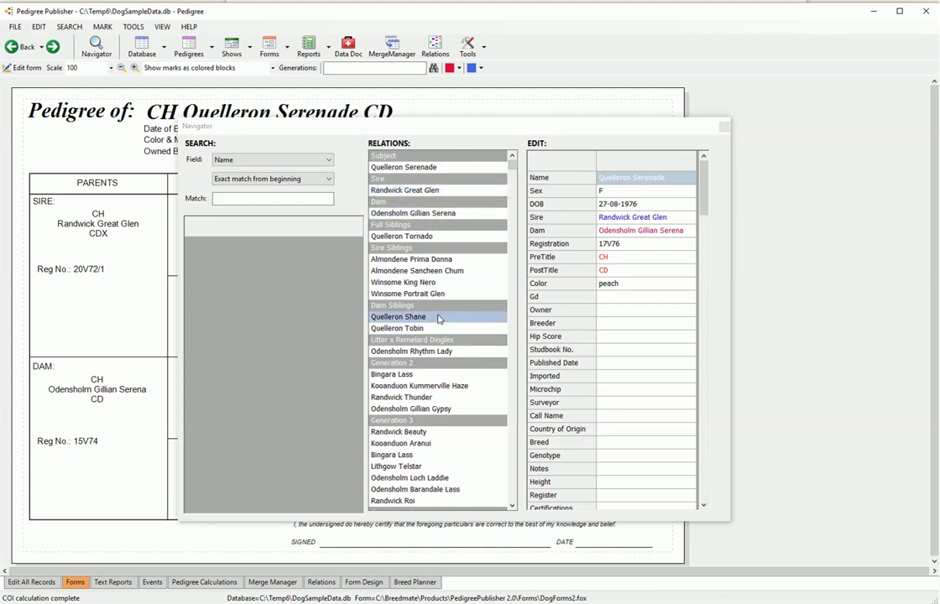
pyautogui.click(436, 271)
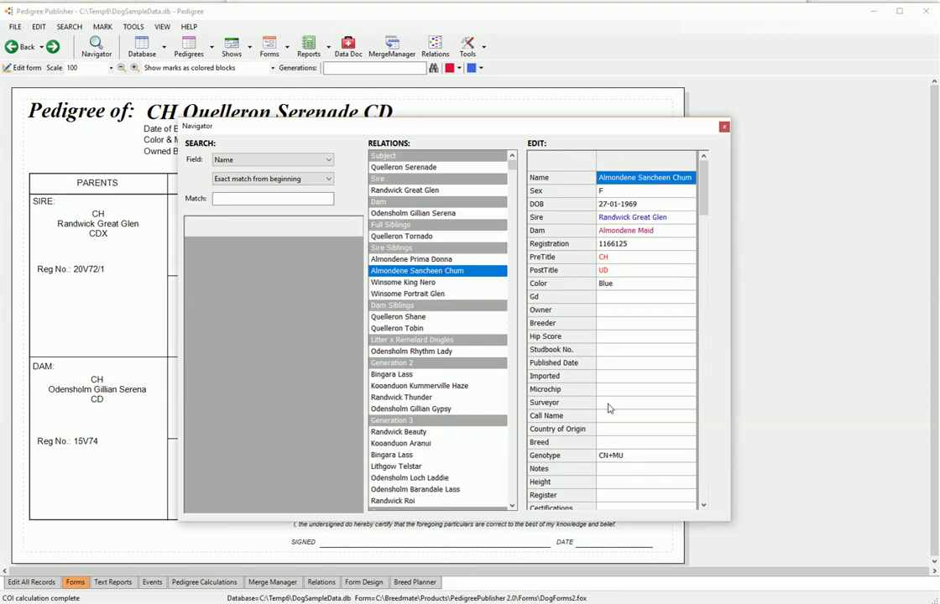
pyautogui.click(622, 285)
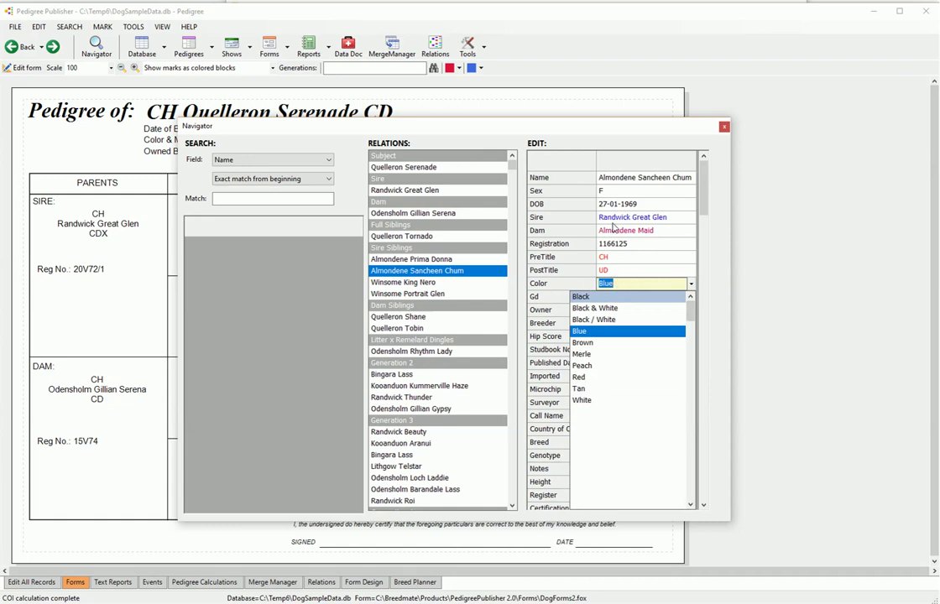
pyautogui.click(624, 180)
pyautogui.click(611, 418)
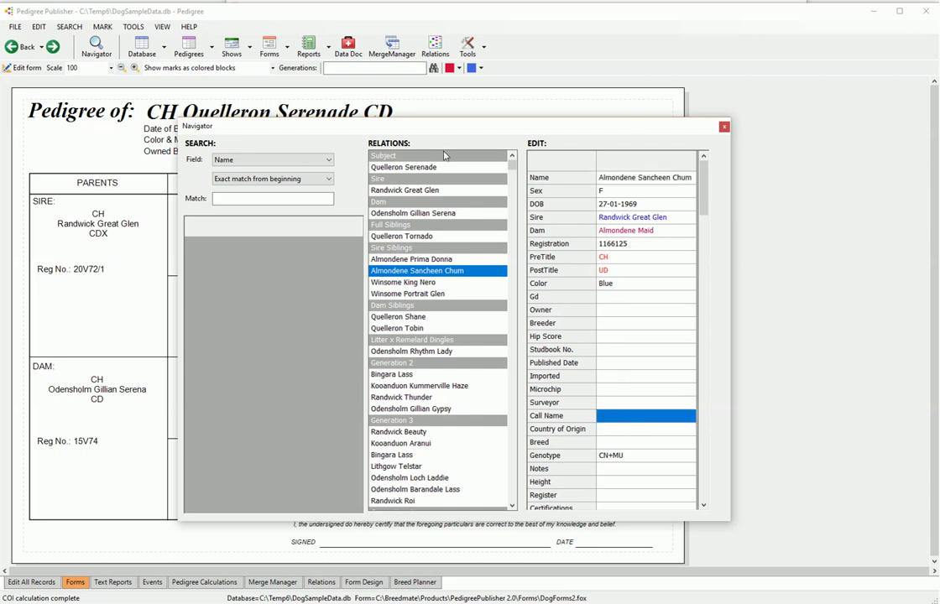
# - Close the Navigator, go back to the table of all records and look through the list of dogs
pyautogui.click(723, 126)
pyautogui.click(141, 46)
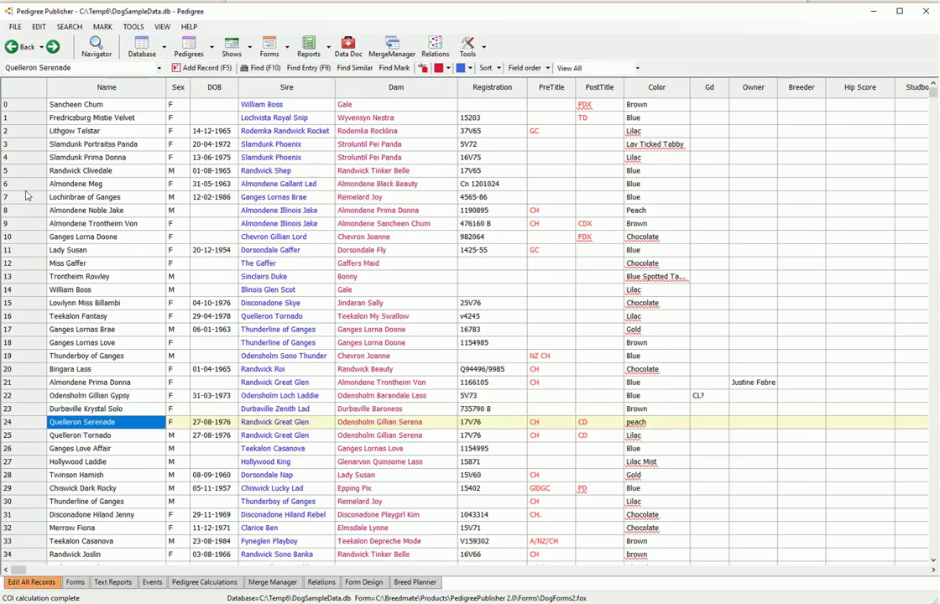
pyautogui.scroll(-20, 347, 438)
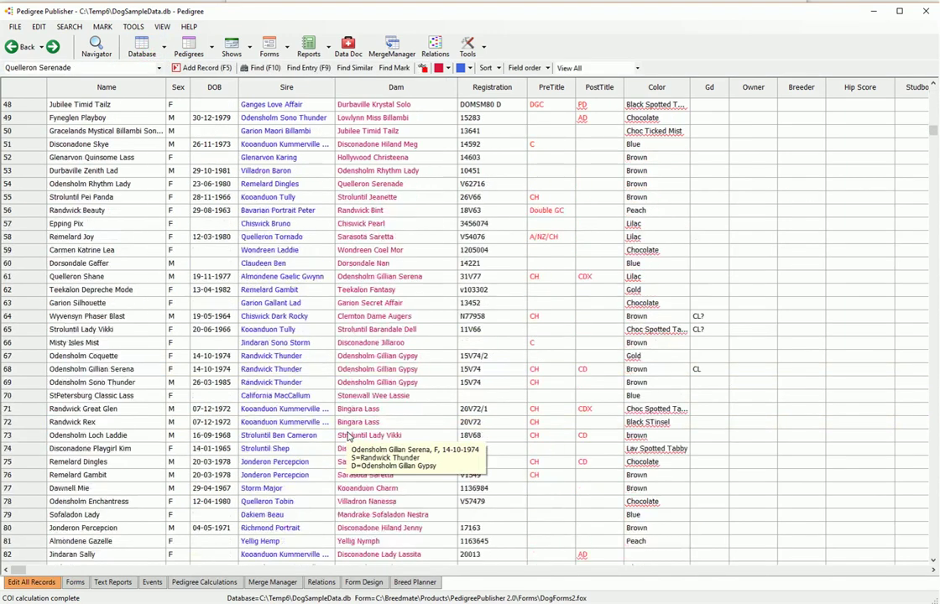
pyautogui.scroll(-5, 348, 439)
pyautogui.scroll(20, 347, 438)
pyautogui.scroll(8, 267, 151)
pyautogui.scroll(2, 267, 204)
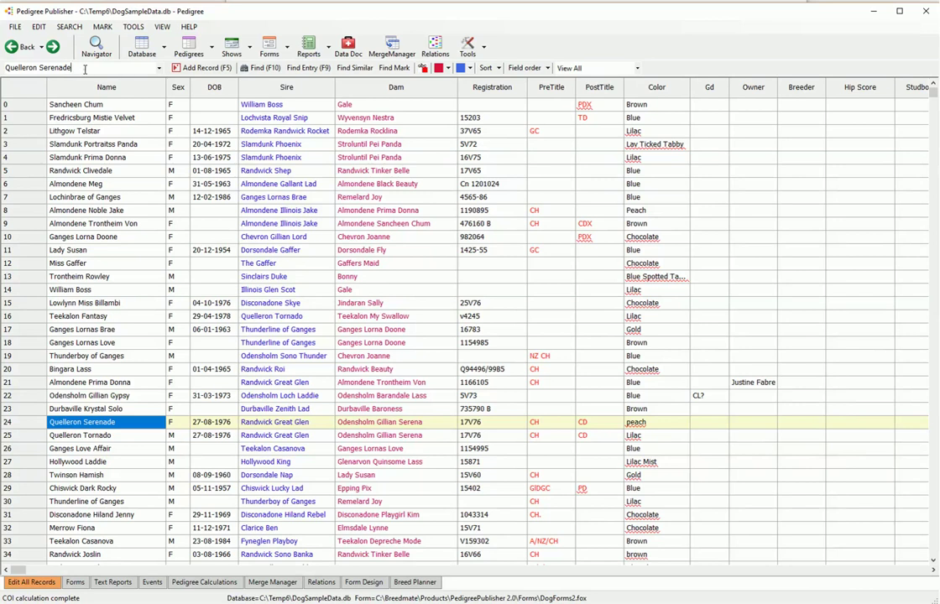
# - Add a new record named "#Mary x David" and sort the table of all records by name
pyautogui.moveTo(85, 69); pyautogui.dragTo(1, 58)
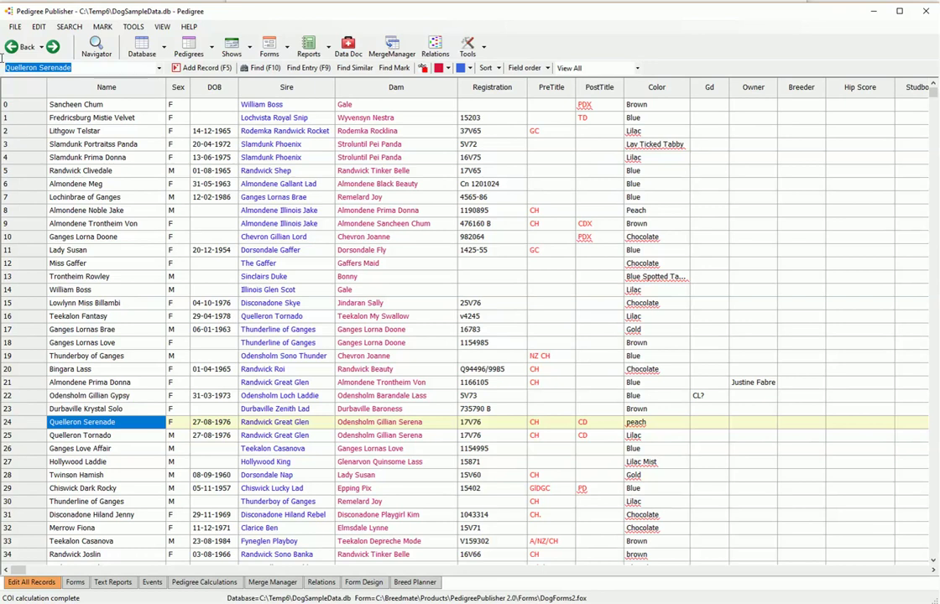
pyautogui.write('#Mary x David')
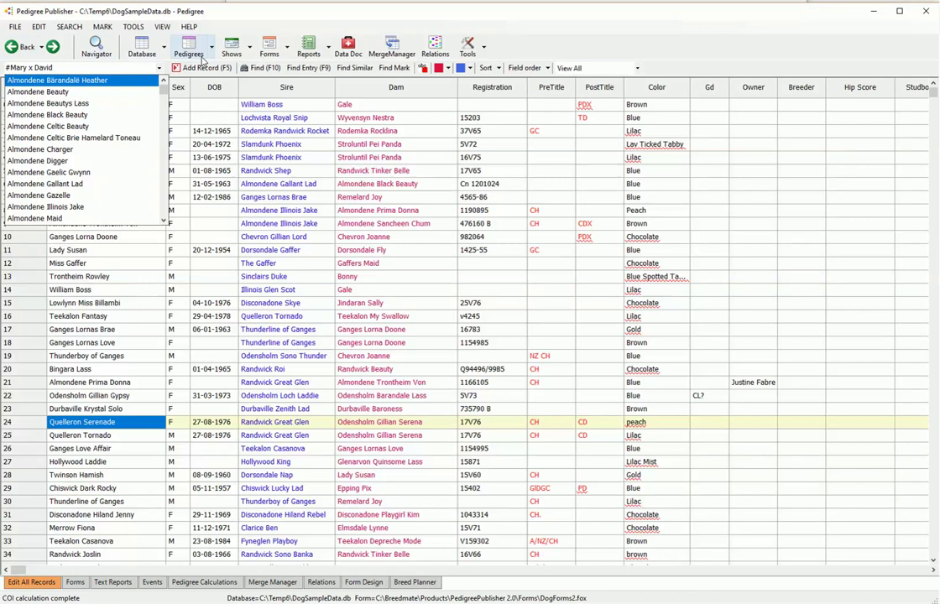
pyautogui.click(185, 68)
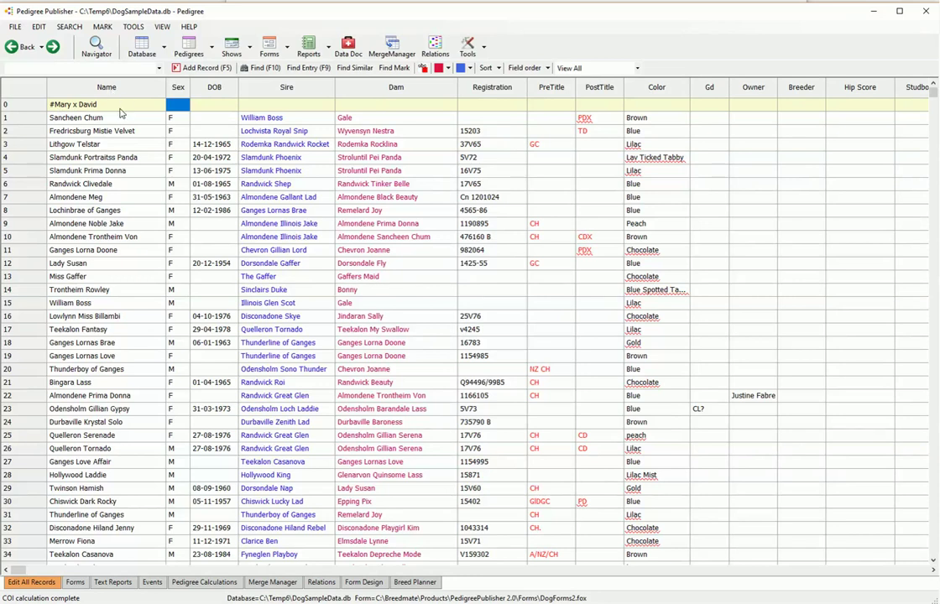
pyautogui.rightClick(74, 106)
pyautogui.click(143, 188)
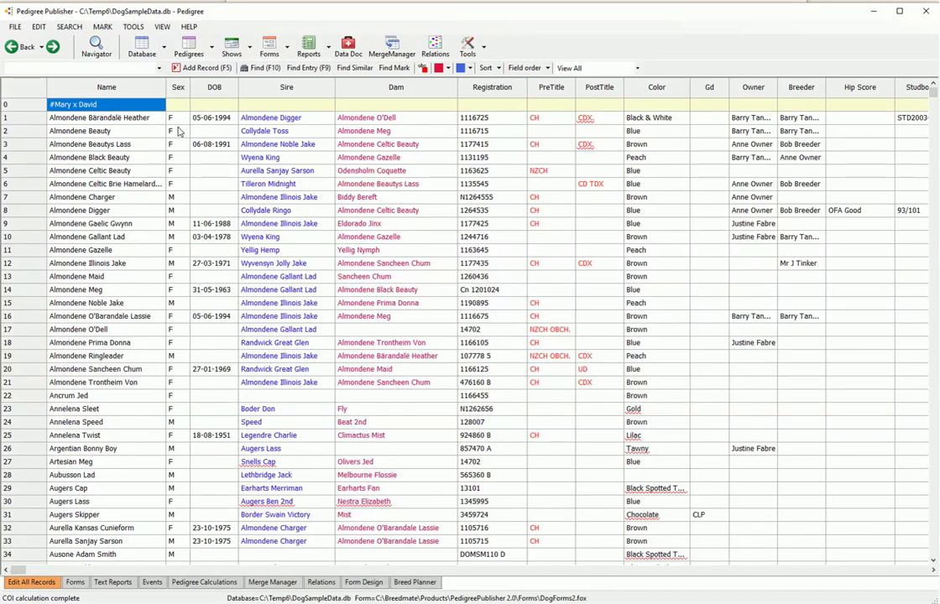
# - Set the sire of the #Mary x David record to Randwick Clivedale
pyautogui.click(303, 107)
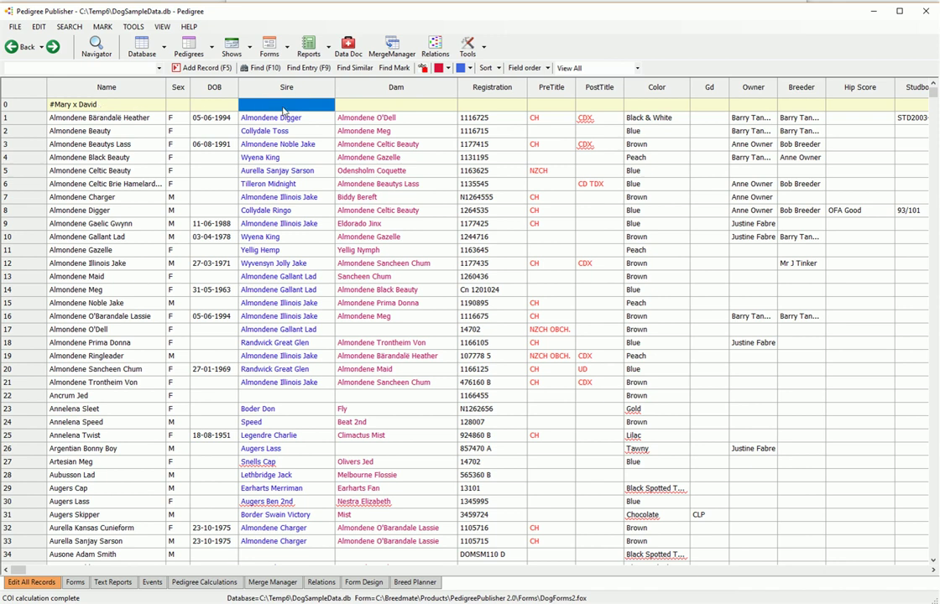
pyautogui.click(130, 67)
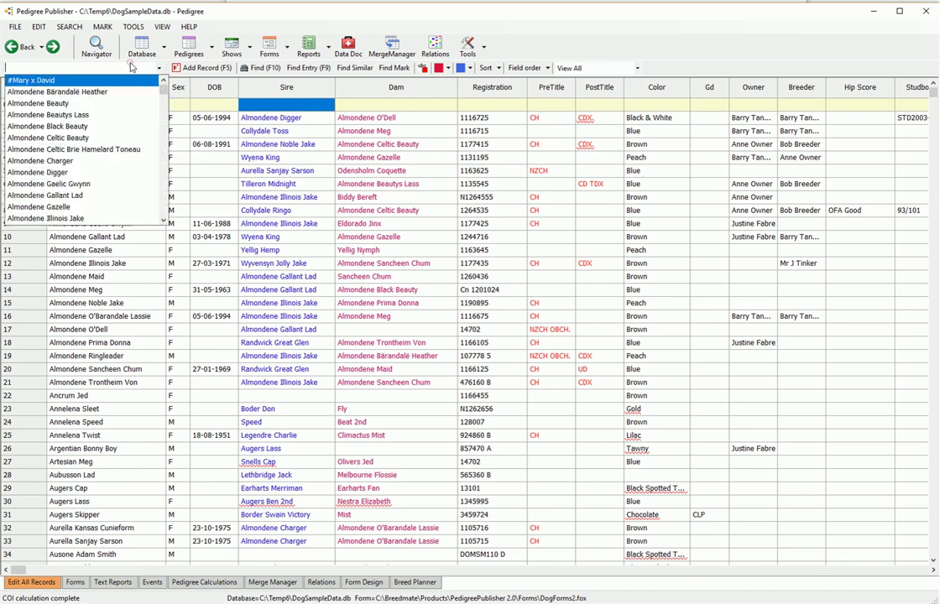
pyautogui.write('r')
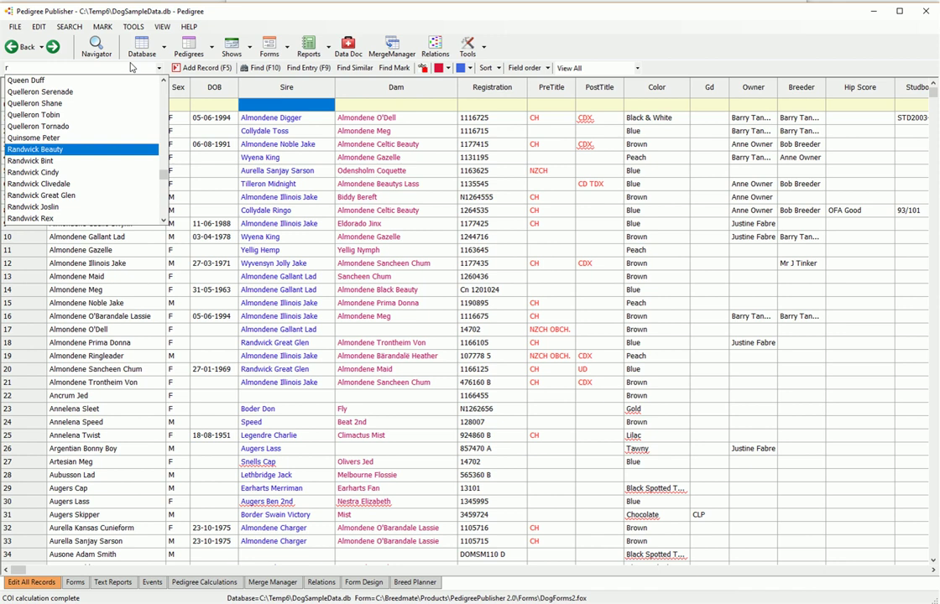
pyautogui.click(77, 193)
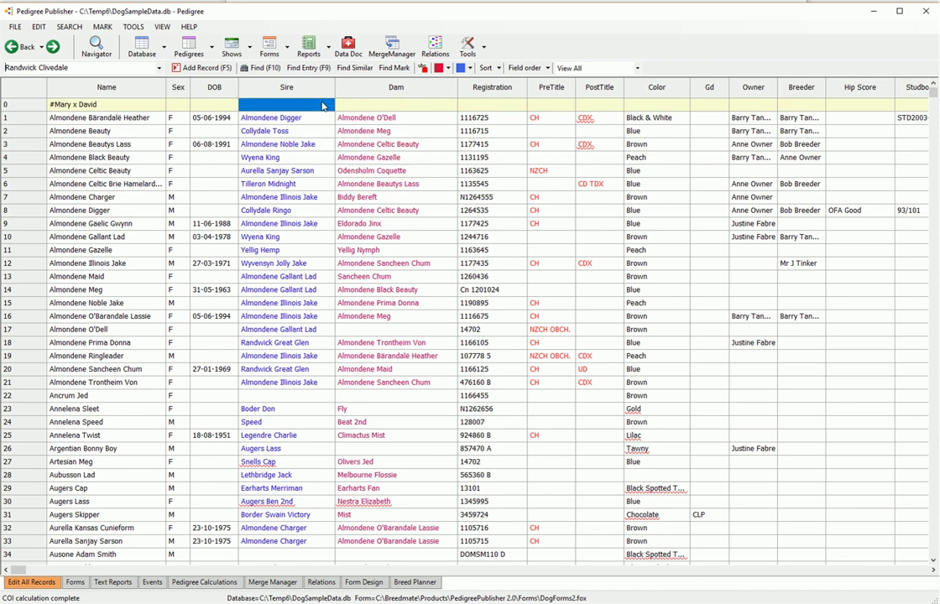
pyautogui.click(379, 108)
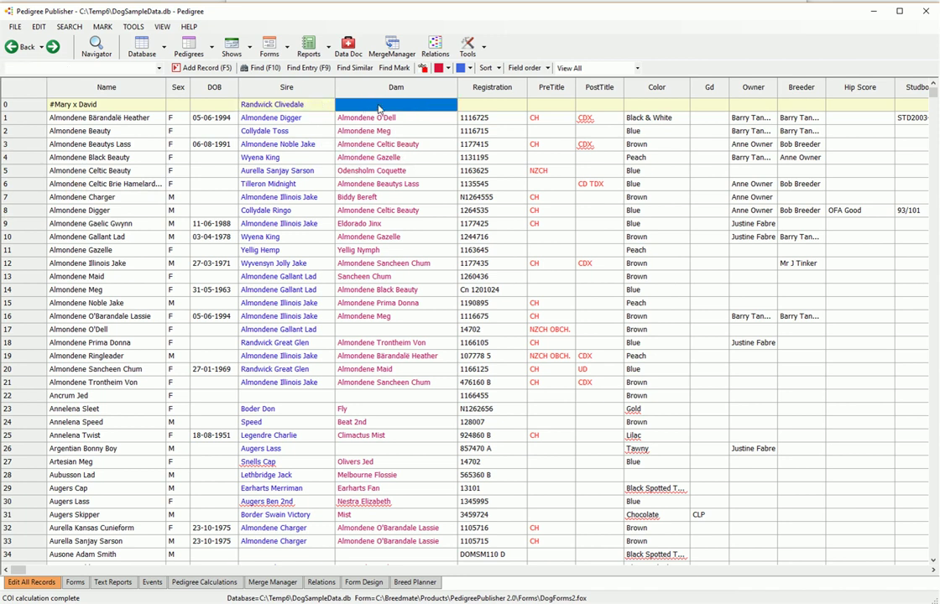
pyautogui.click(130, 70)
pyautogui.write('f')
pyautogui.click(98, 123)
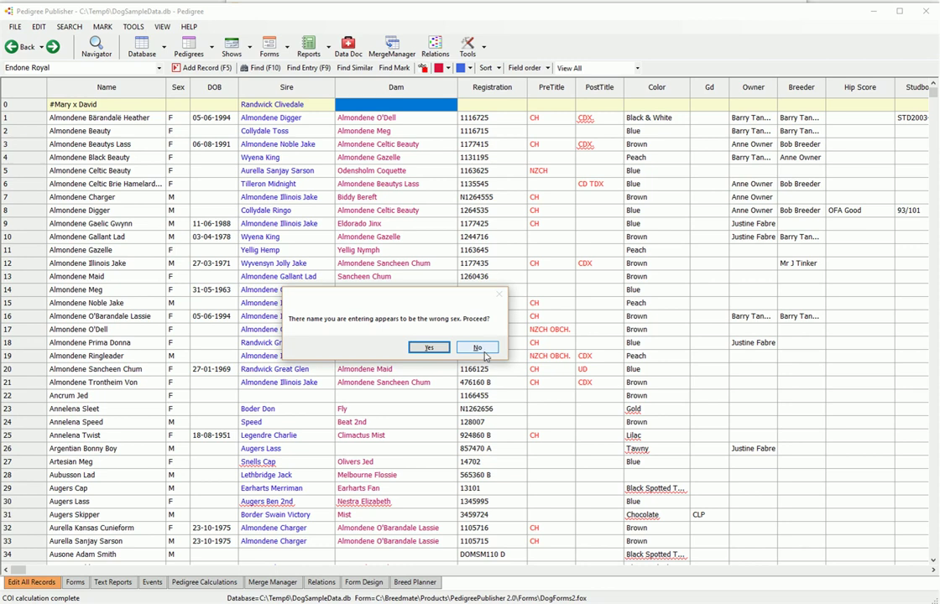
pyautogui.click(477, 347)
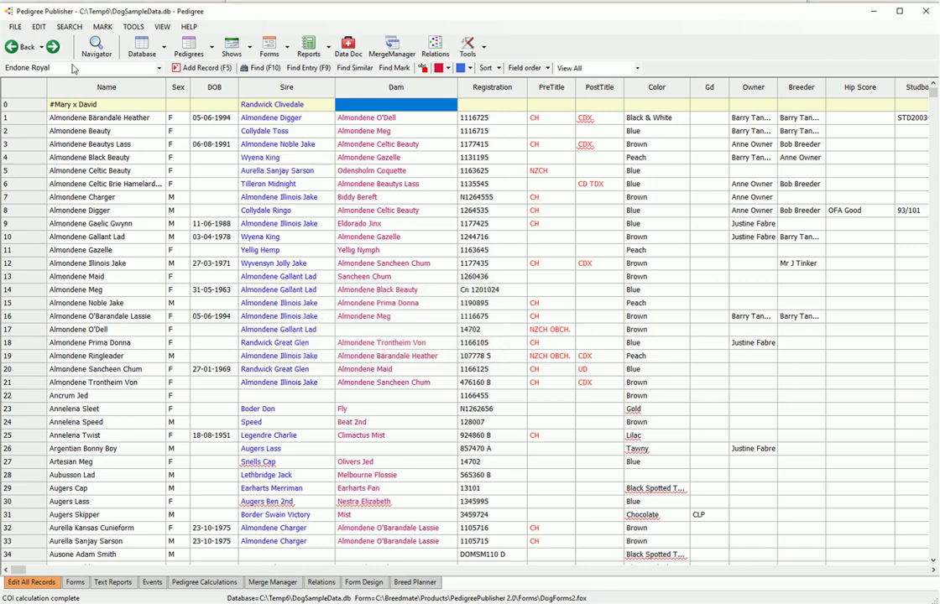
# - Set the dam of the #Mary x David record to Fiona of Cintarian
pyautogui.click(159, 69)
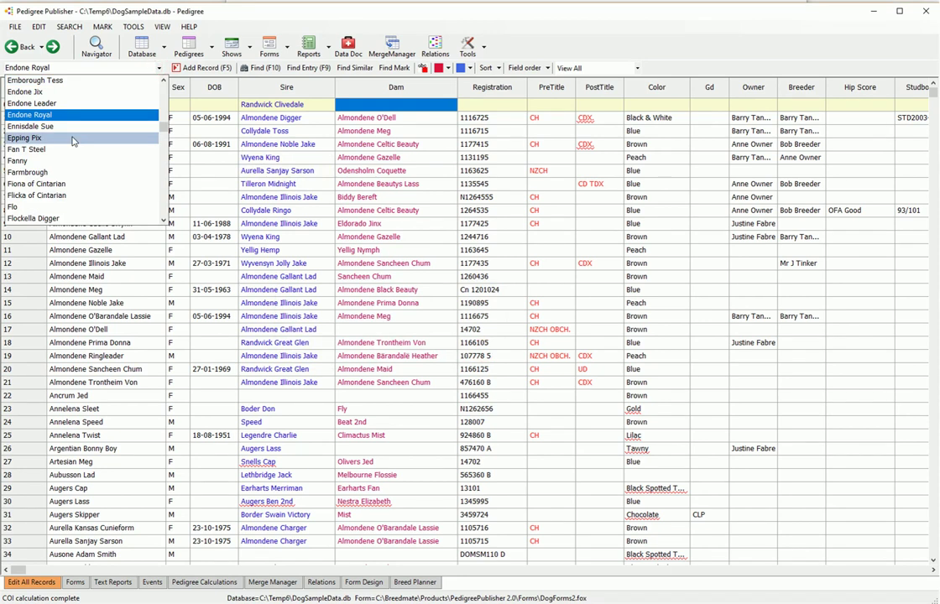
pyautogui.click(87, 190)
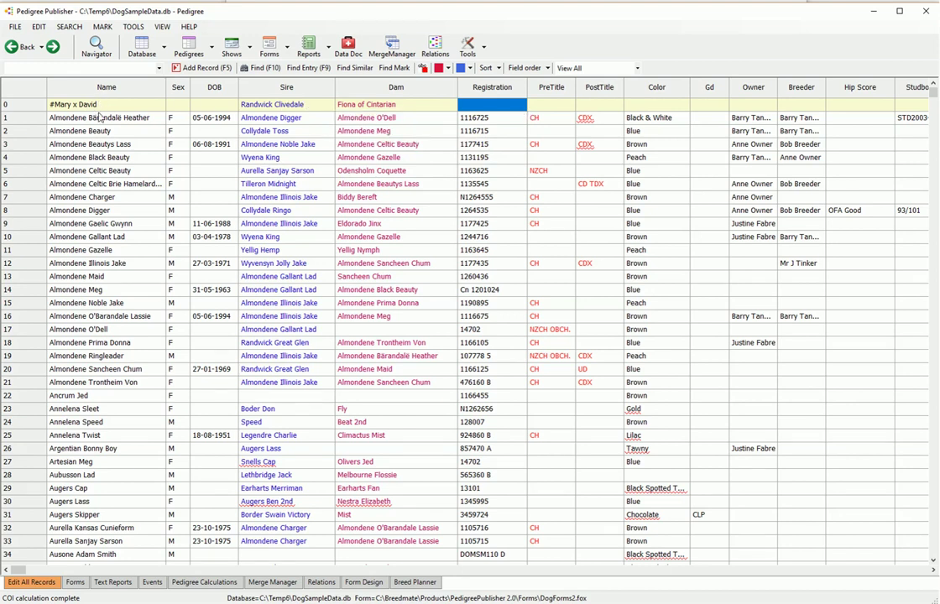
# - View the pedigree form of #Mary x David and return to the table of all records
pyautogui.click(96, 107)
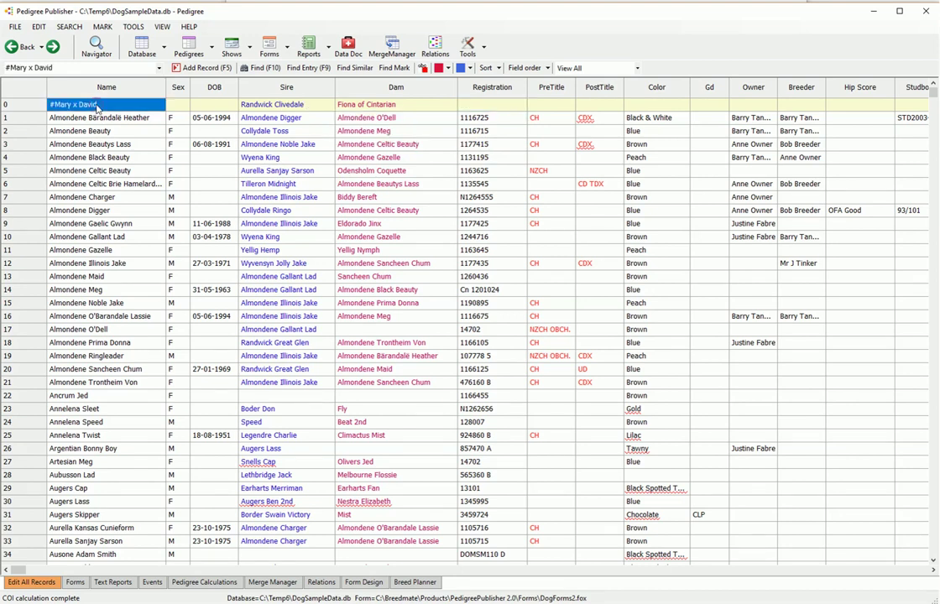
pyautogui.click(215, 55)
pyautogui.click(215, 66)
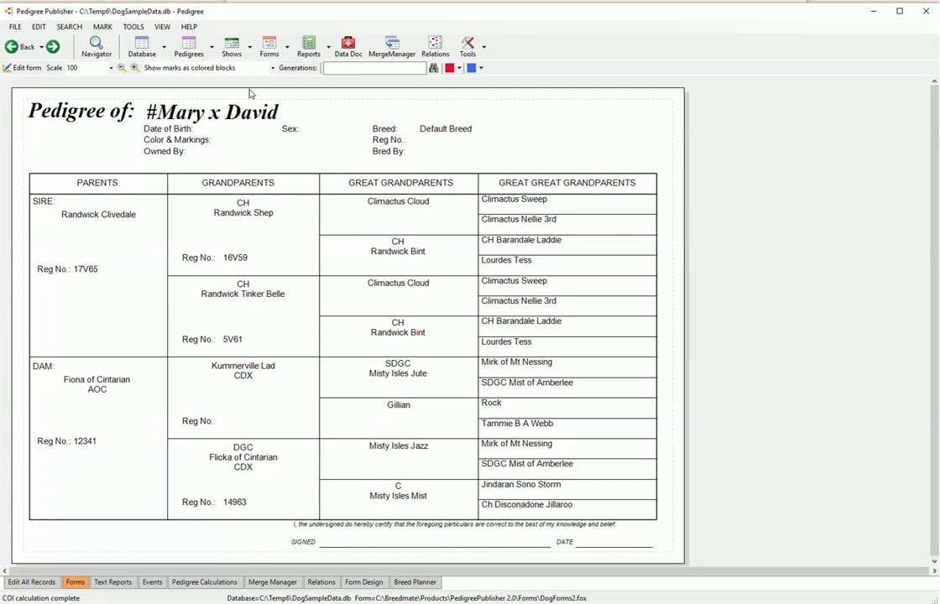
pyautogui.click(142, 47)
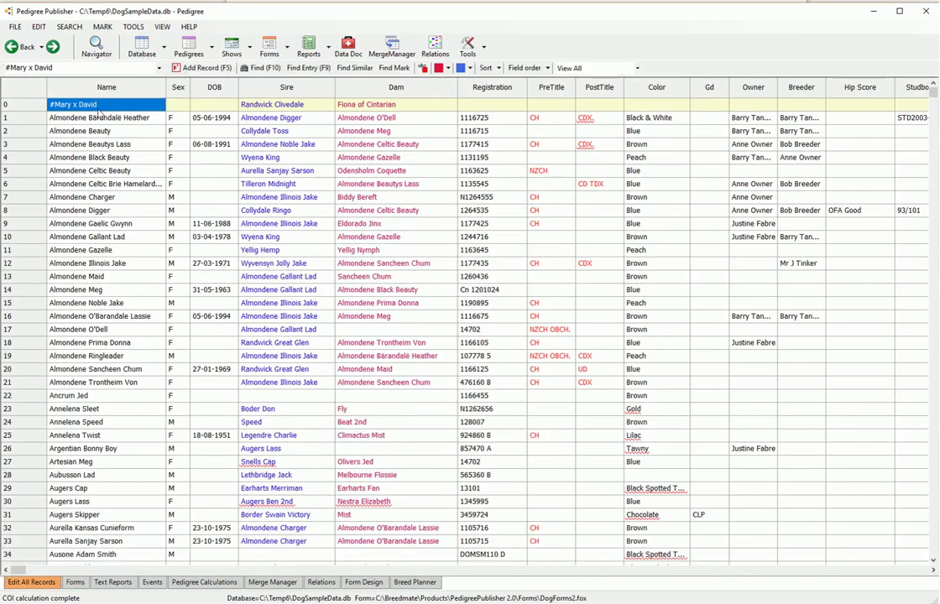
# - Calculate inbreeding for #Mary x David over a maximum of 10 generations, examine the enlarged COI results and close the calculation
pyautogui.click(44, 29)
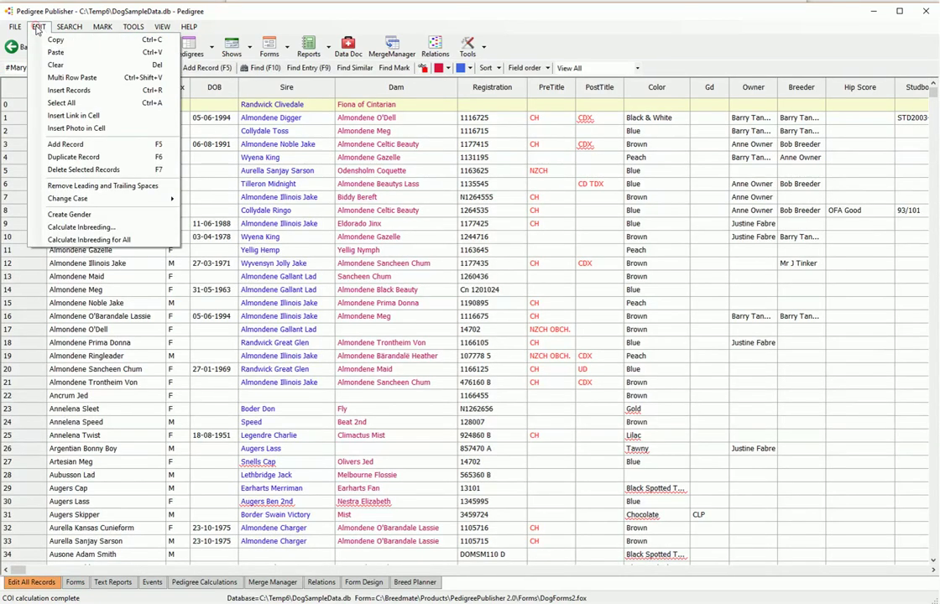
pyautogui.click(115, 229)
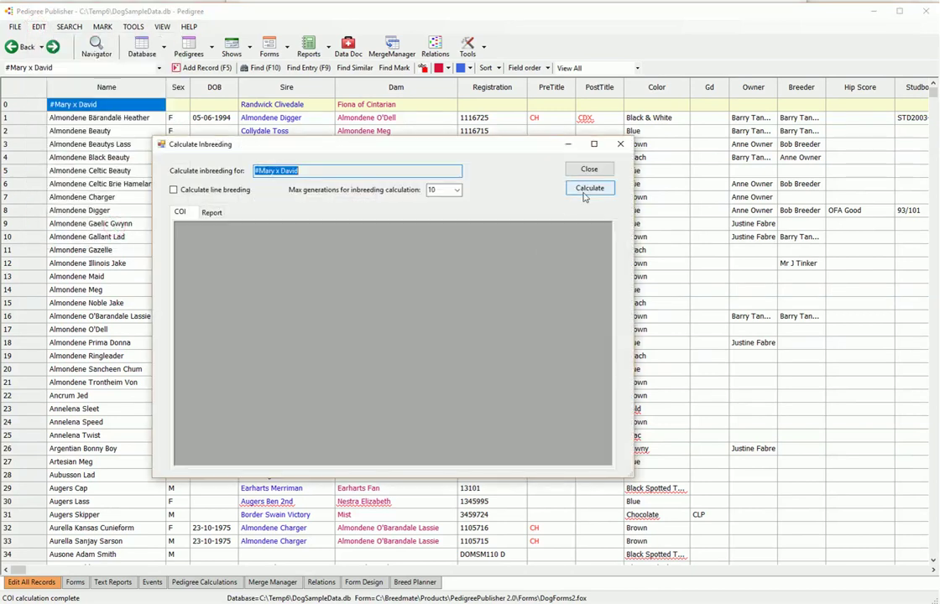
pyautogui.click(585, 196)
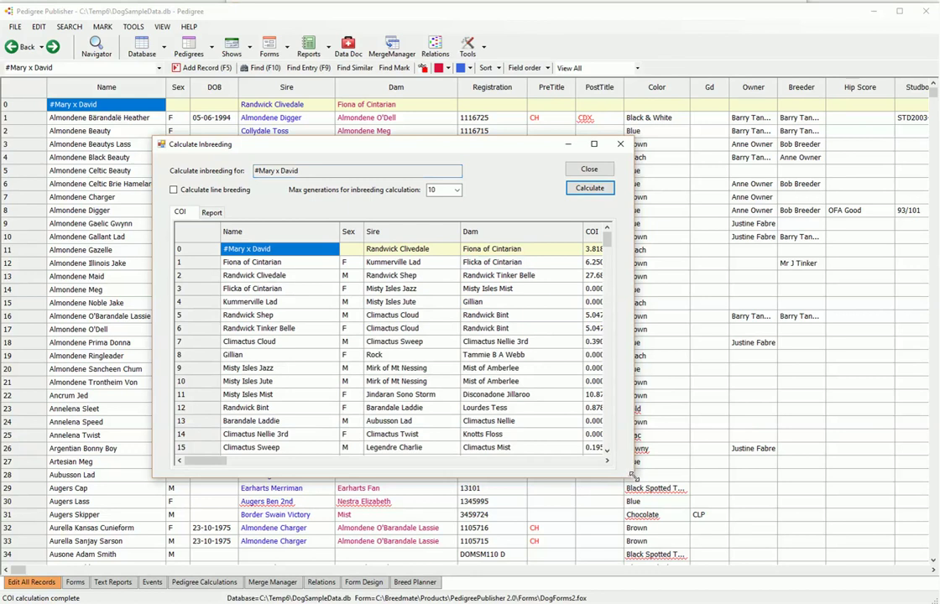
pyautogui.moveTo(632, 475); pyautogui.dragTo(888, 533)
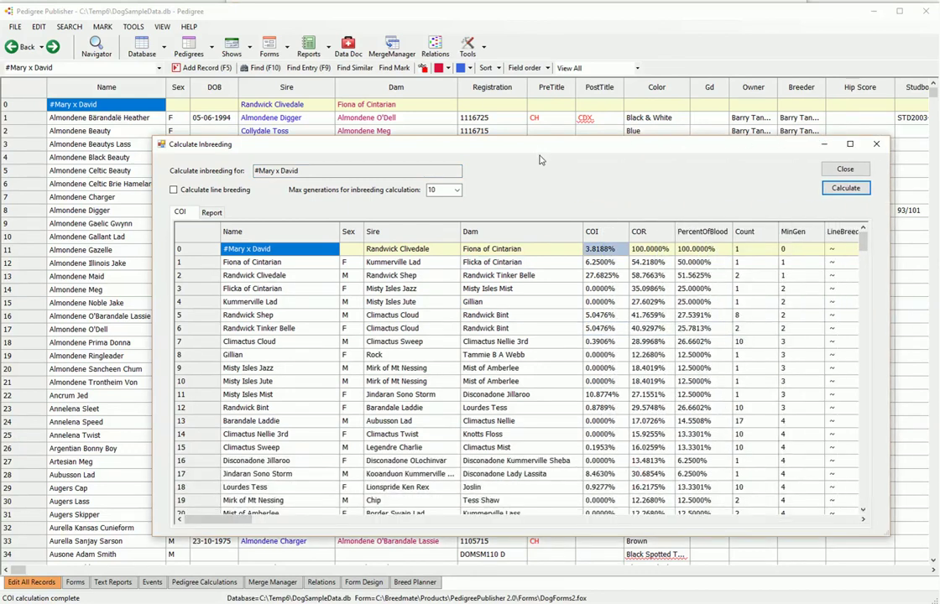
pyautogui.moveTo(541, 145); pyautogui.dragTo(434, 33)
pyautogui.click(532, 196)
pyautogui.click(682, 380)
pyautogui.moveTo(777, 414); pyautogui.dragTo(812, 507)
pyautogui.click(829, 53)
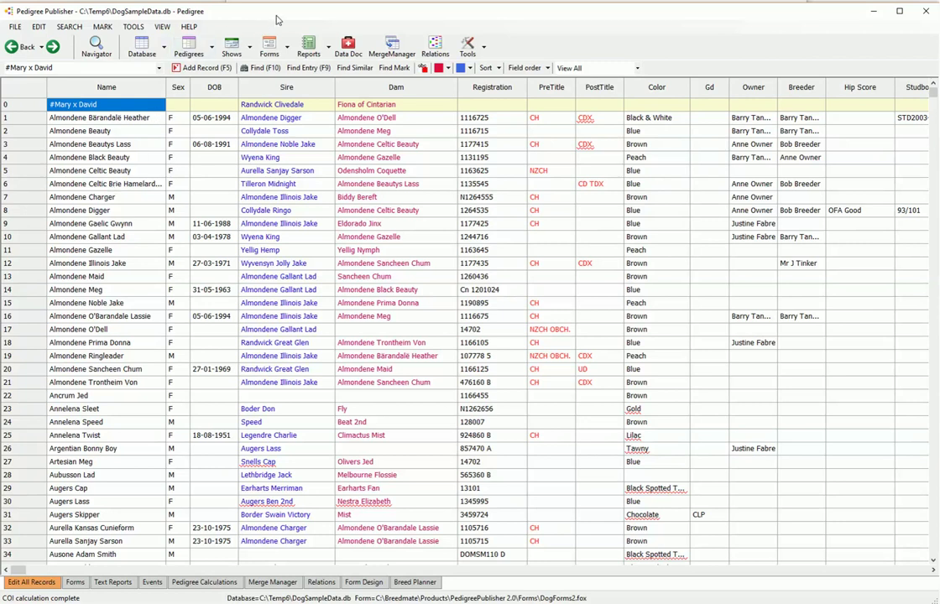
# - Open the Breed Planner for Almondene Charger
pyautogui.click(95, 199)
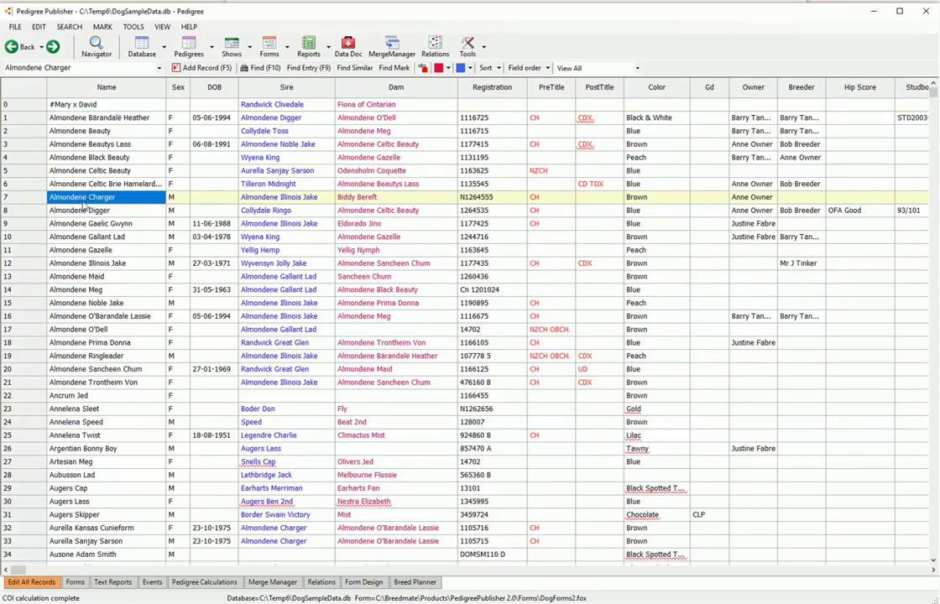
pyautogui.click(484, 48)
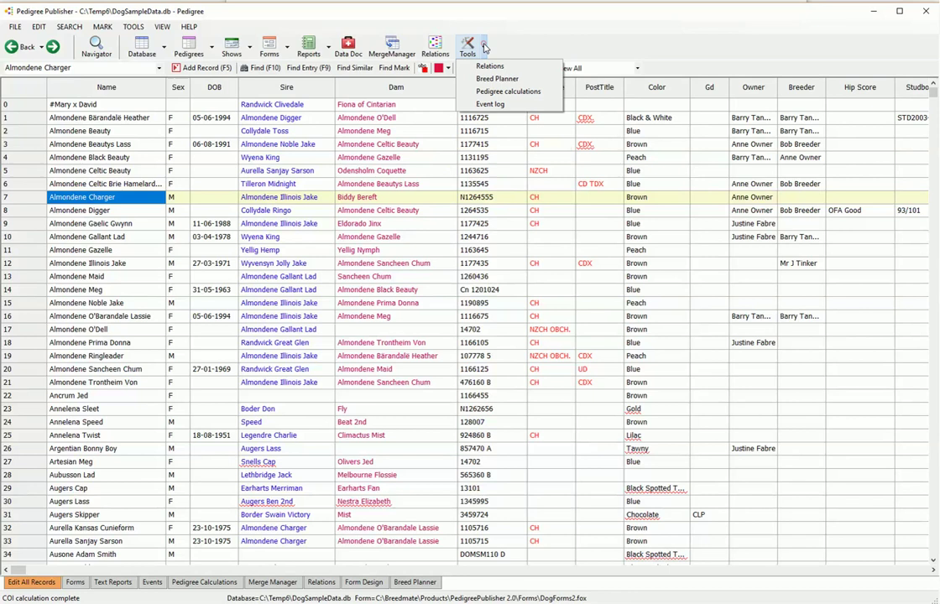
pyautogui.click(498, 80)
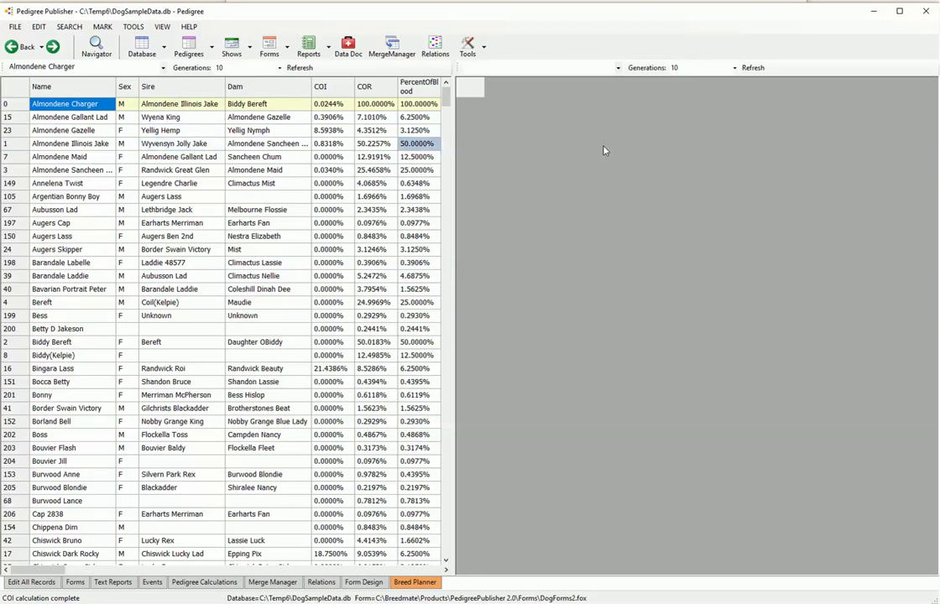
# - Load Kerrilee Toss as the second dog in the Breed Planner with 10 generations
pyautogui.click(618, 68)
pyautogui.moveTo(622, 95); pyautogui.dragTo(624, 149)
pyautogui.scroll(5, 541, 119)
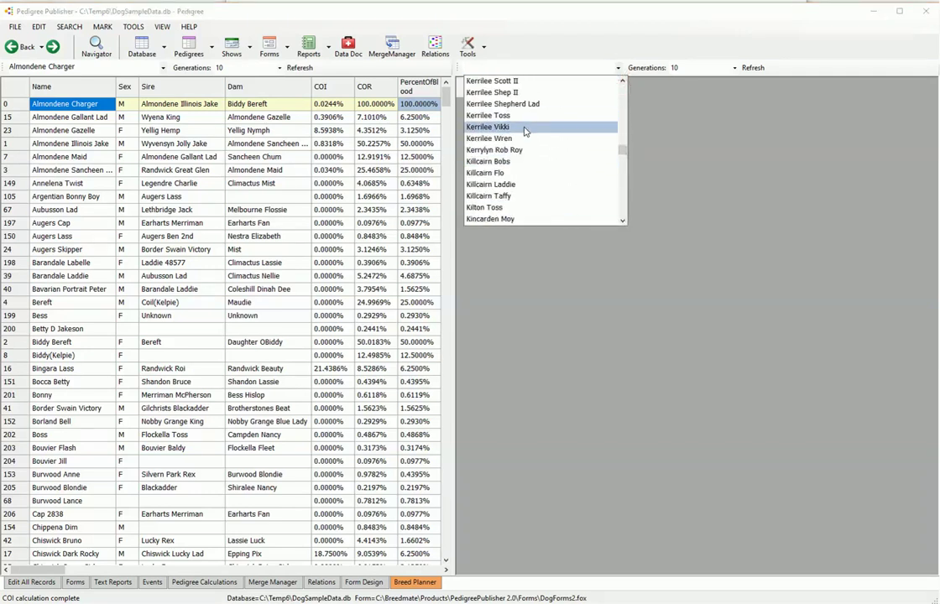
pyautogui.click(522, 118)
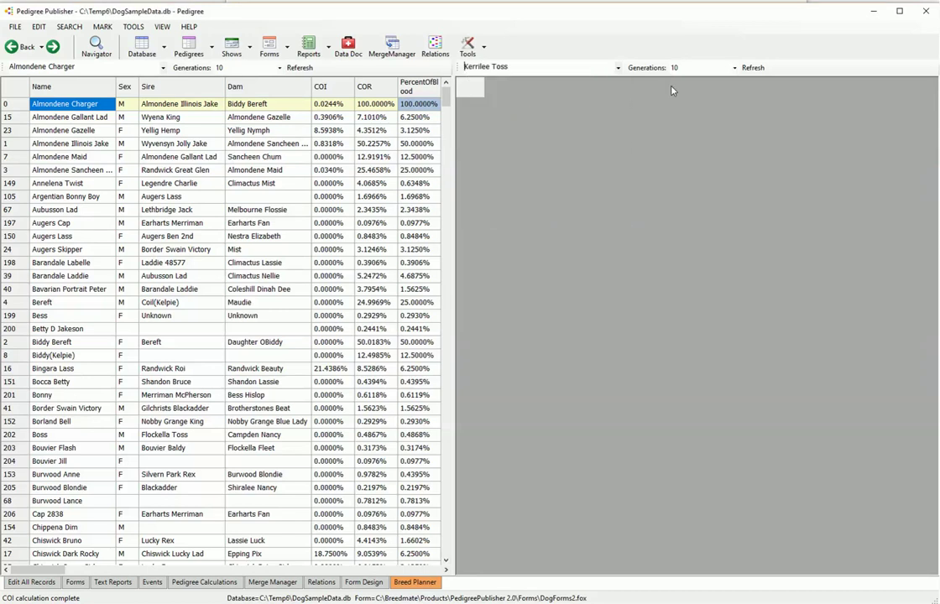
pyautogui.click(754, 67)
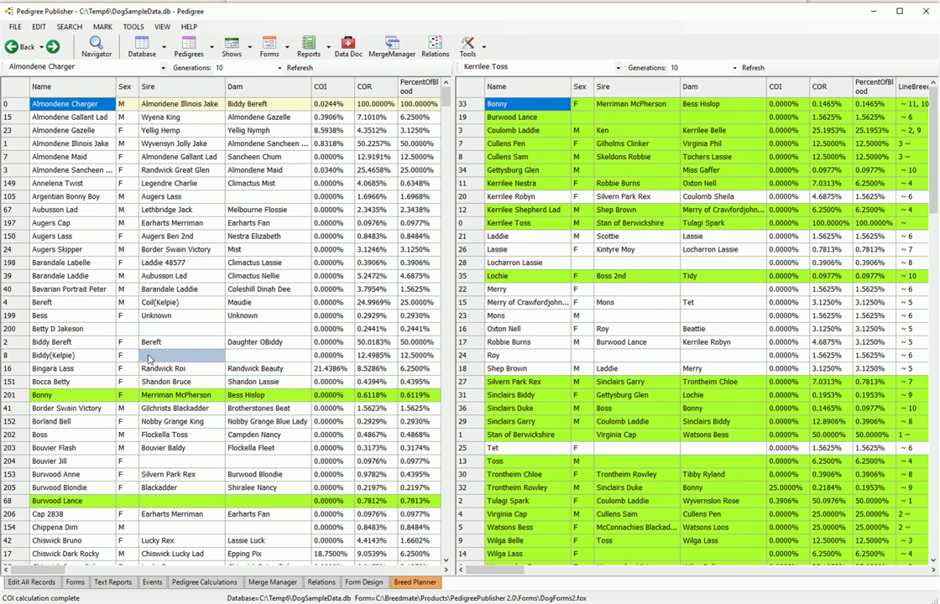
# - Compare the highlighted common ancestors of Almondene Charger and Kerrilee Toss, including Kerrilee Nestra
pyautogui.scroll(-18, 149, 359)
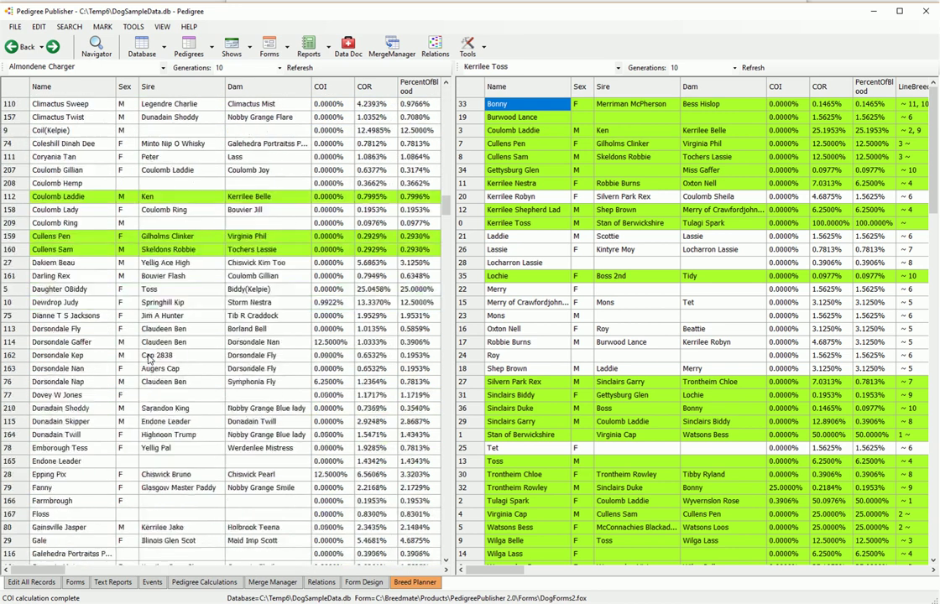
pyautogui.scroll(-3, 149, 360)
pyautogui.click(535, 184)
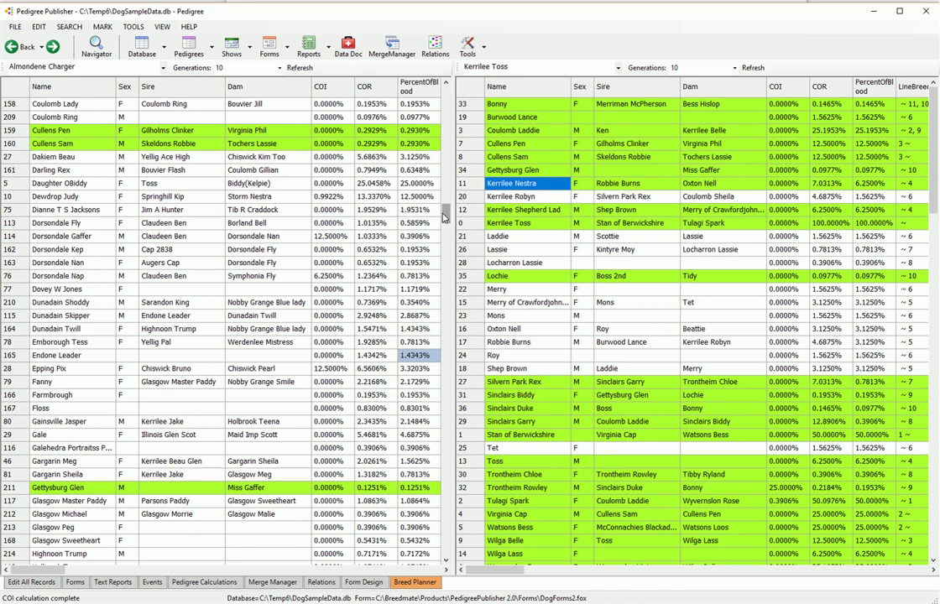
pyautogui.moveTo(445, 217); pyautogui.dragTo(435, 308)
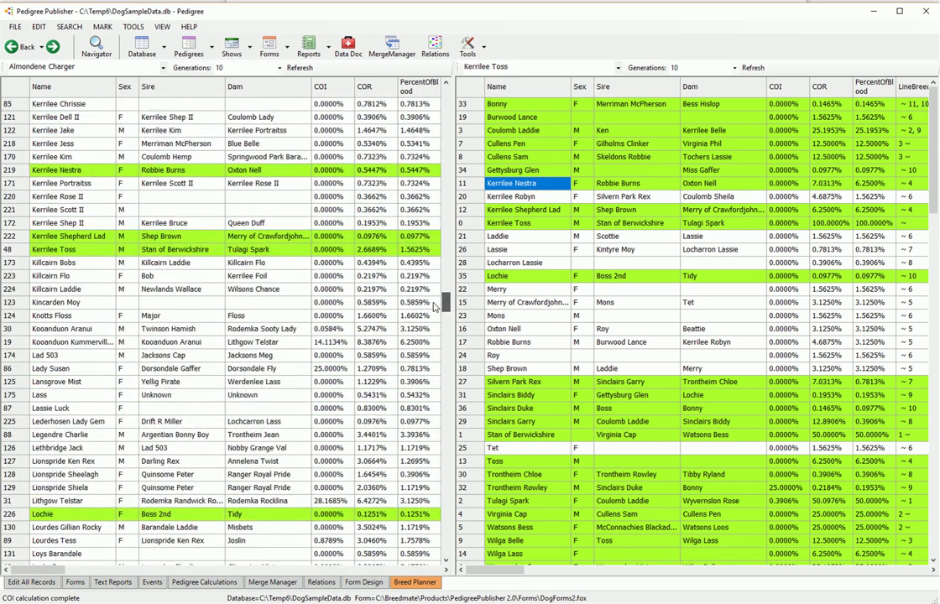